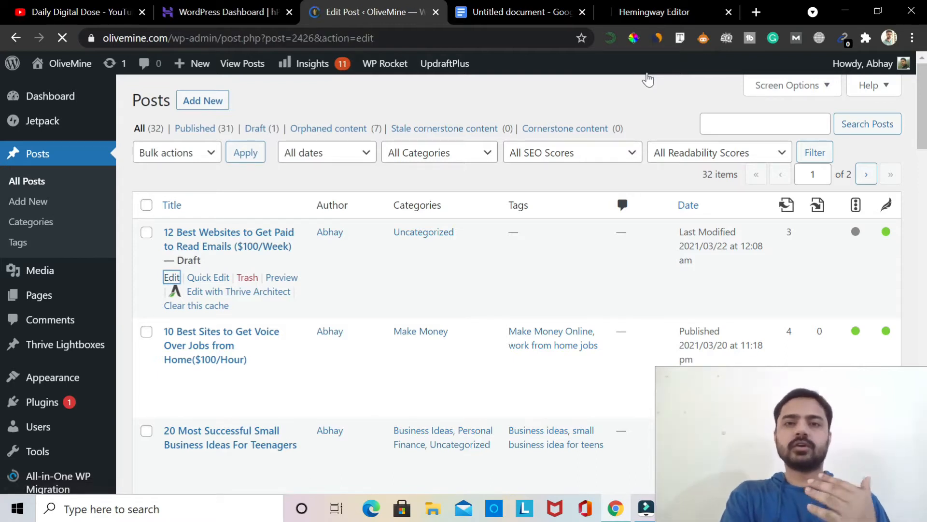
# Review the draft post "12 Best Websites to Get Paid to Read Emails ($100/Week)" in the WordPress editor, from the title to the closing lines.
pyautogui.hotkey('ctrl', 'Tab')
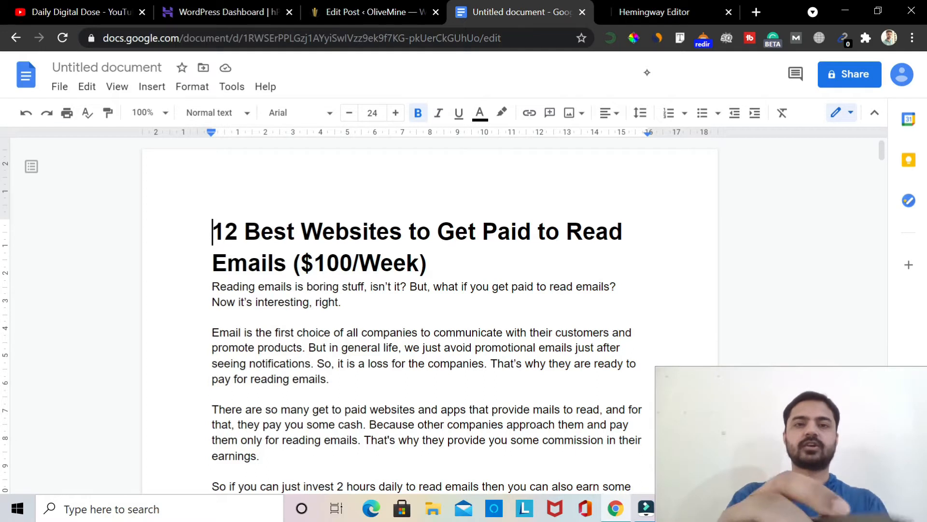
pyautogui.hotkey('ctrl', 'pageup')
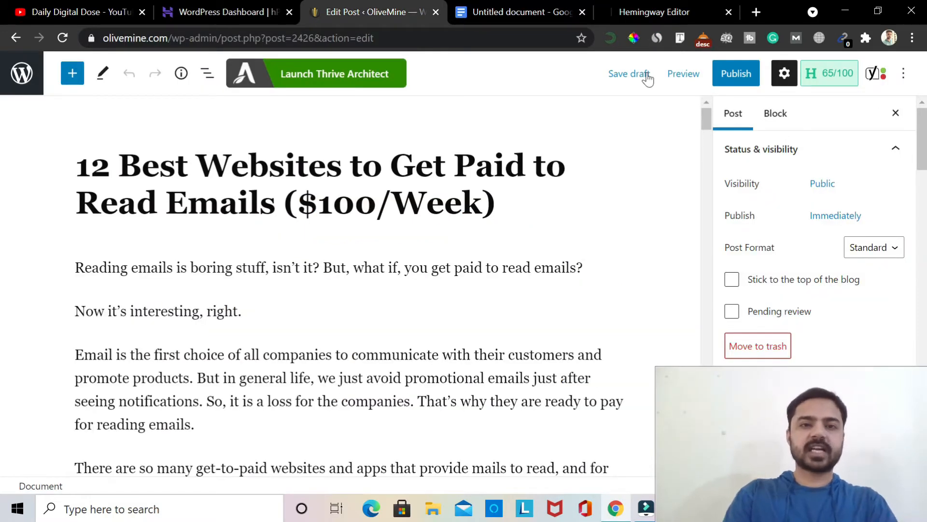
pyautogui.click(385, 267)
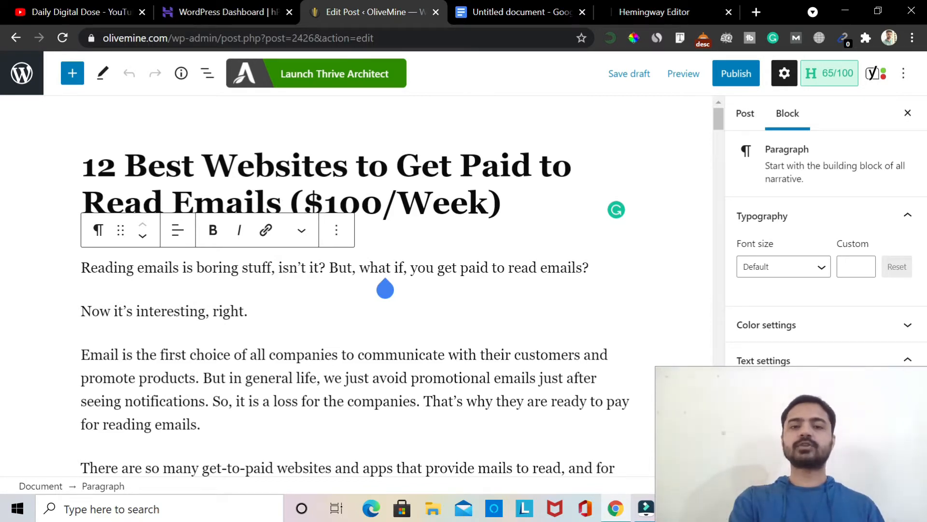
pyautogui.click(414, 190)
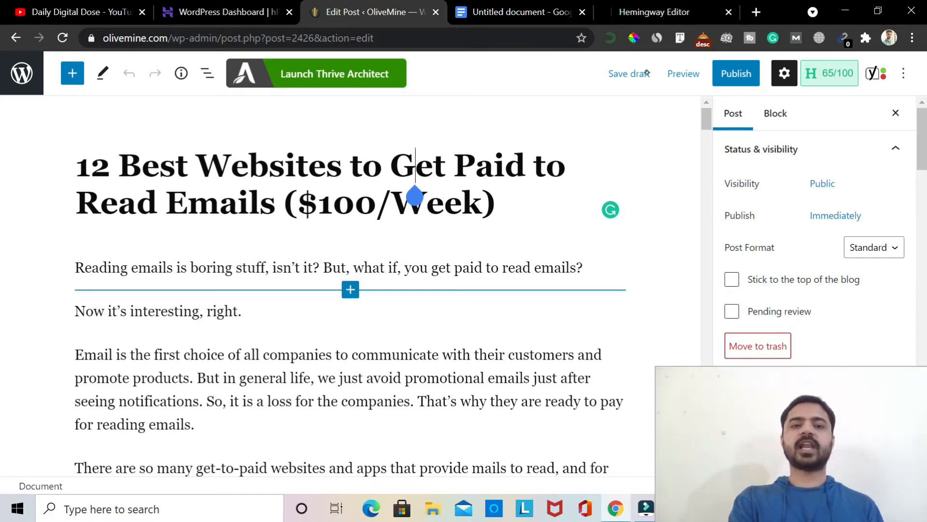
pyautogui.click(338, 288)
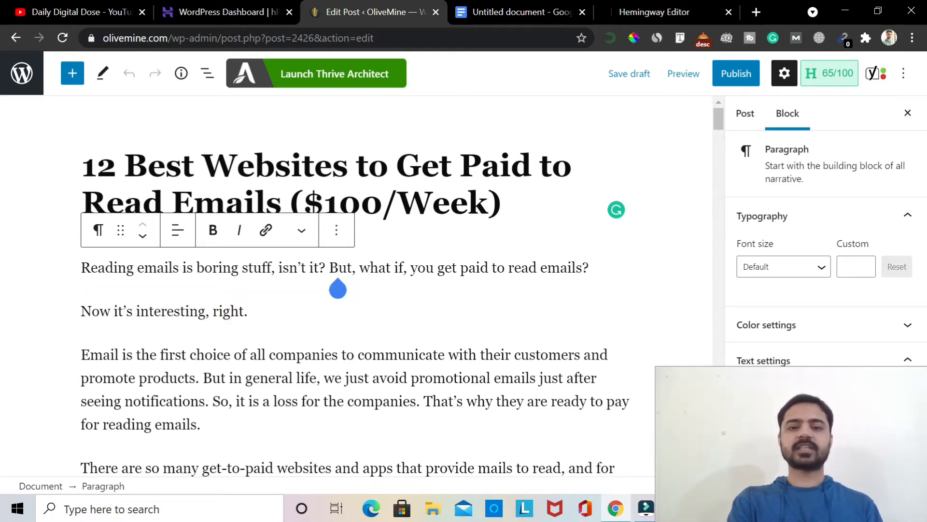
pyautogui.click(445, 268)
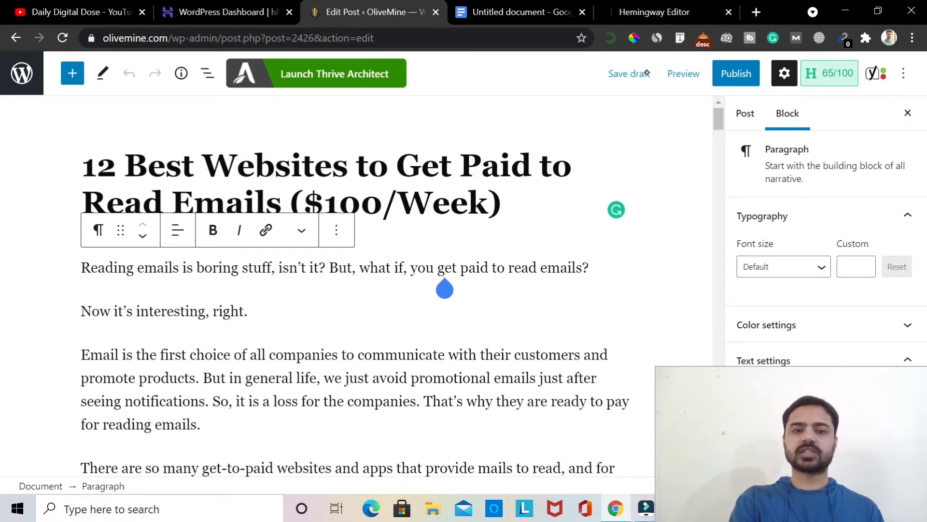
pyautogui.scroll(-2, 358, 285)
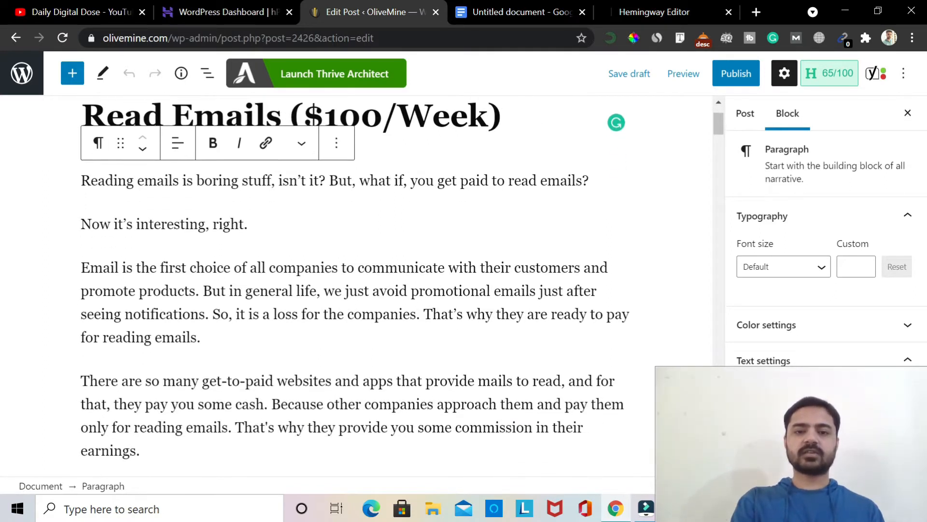
pyautogui.scroll(-9, 358, 285)
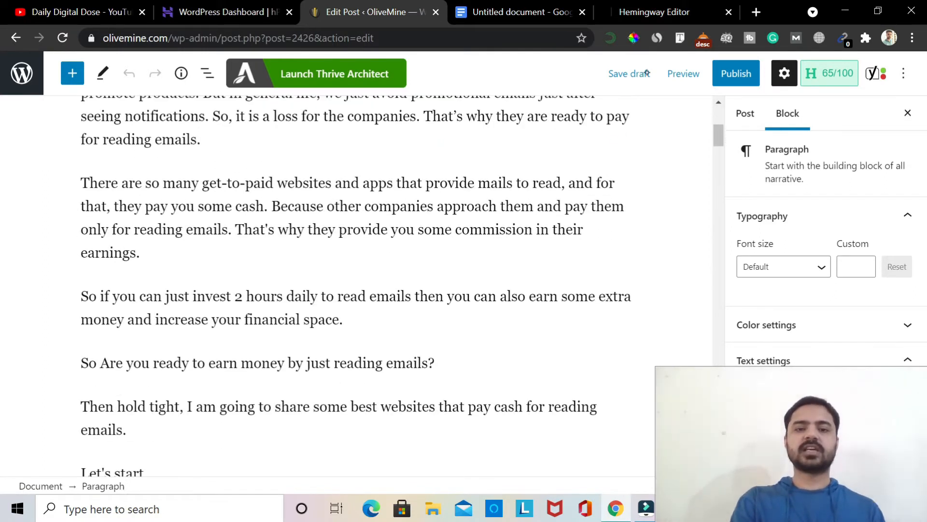
pyautogui.scroll(-20, 358, 285)
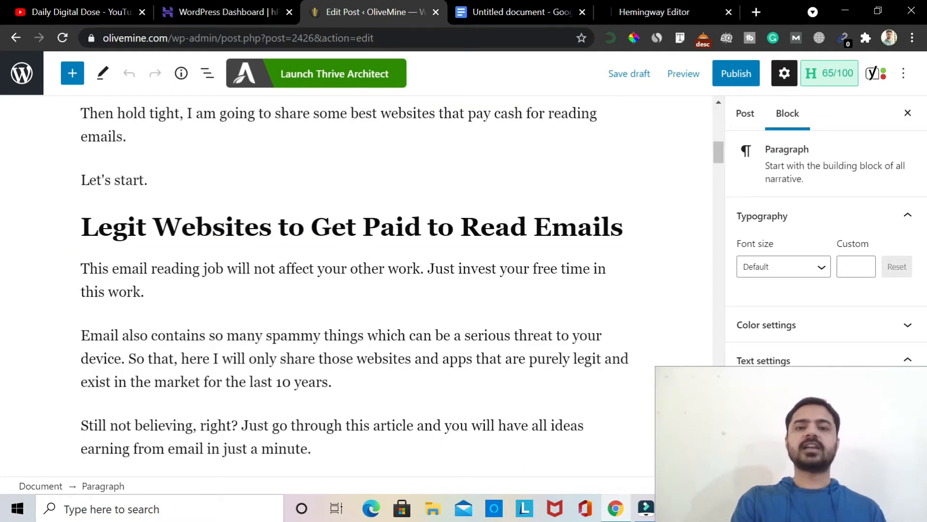
pyautogui.scroll(-20, 358, 285)
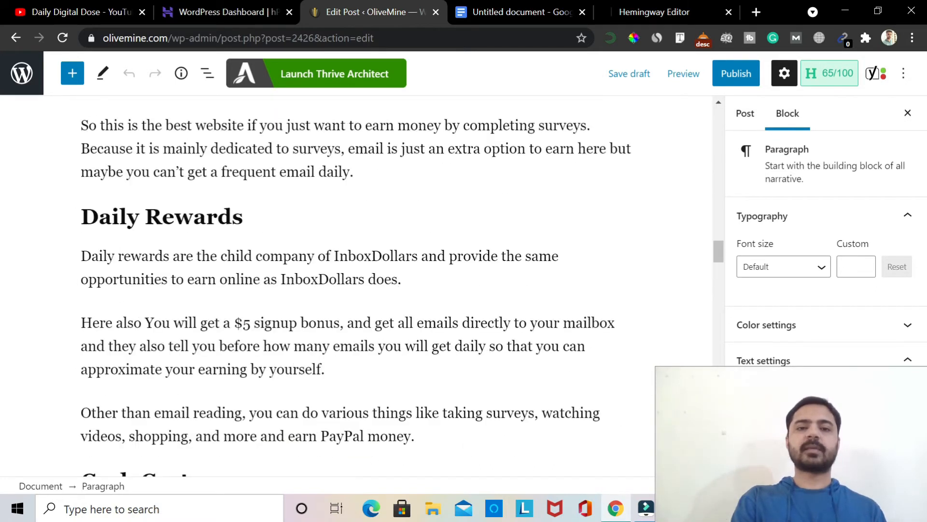
pyautogui.scroll(14, 358, 285)
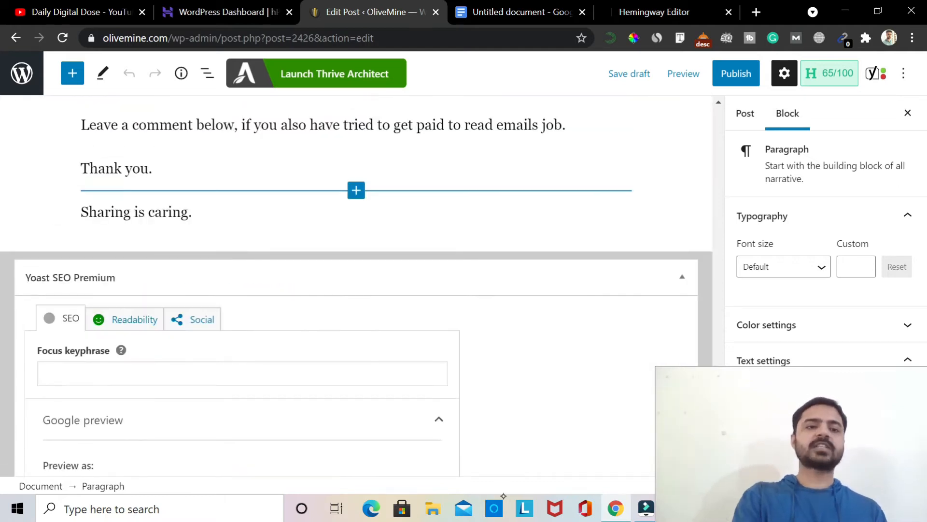
# Show the Yoast SEO readability analysis below the post and examine its problems and good results.
pyautogui.click(125, 320)
pyautogui.scroll(-3, 357, 299)
pyautogui.scroll(-2, 356, 284)
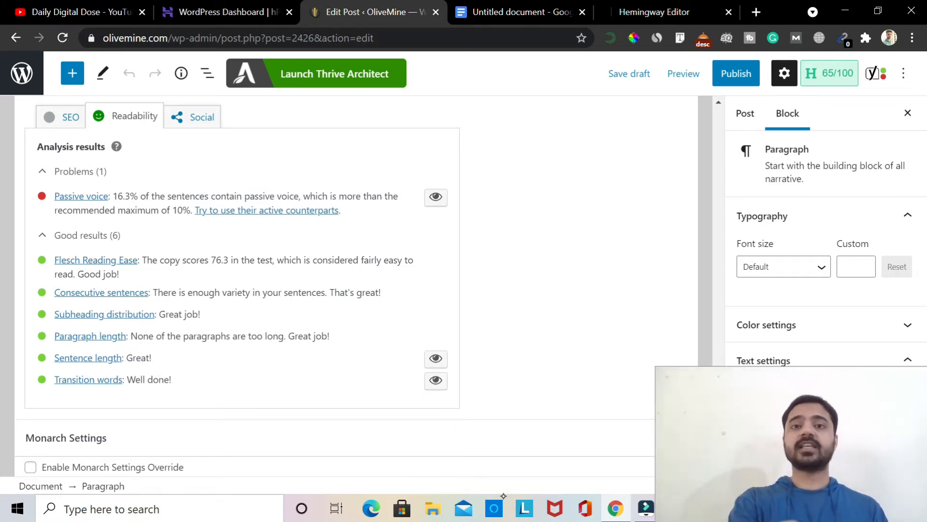
# Switch to the Google Docs document and copy the entire article text.
pyautogui.hotkey('ctrl', 'Tab')
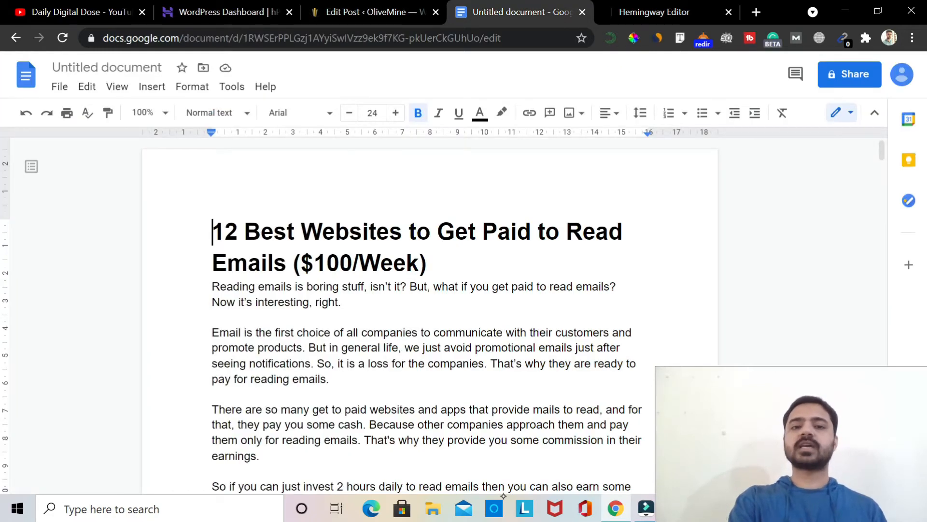
pyautogui.click(212, 317)
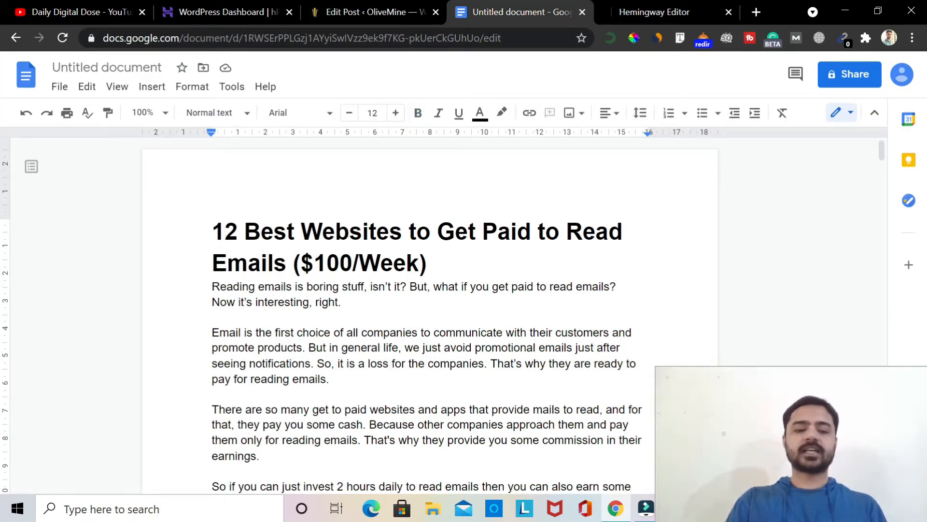
pyautogui.hotkey('ctrl', 'a')
pyautogui.hotkey('ctrl', 'Tab')
pyautogui.hotkey('ctrl', 'shift', 'Tab')
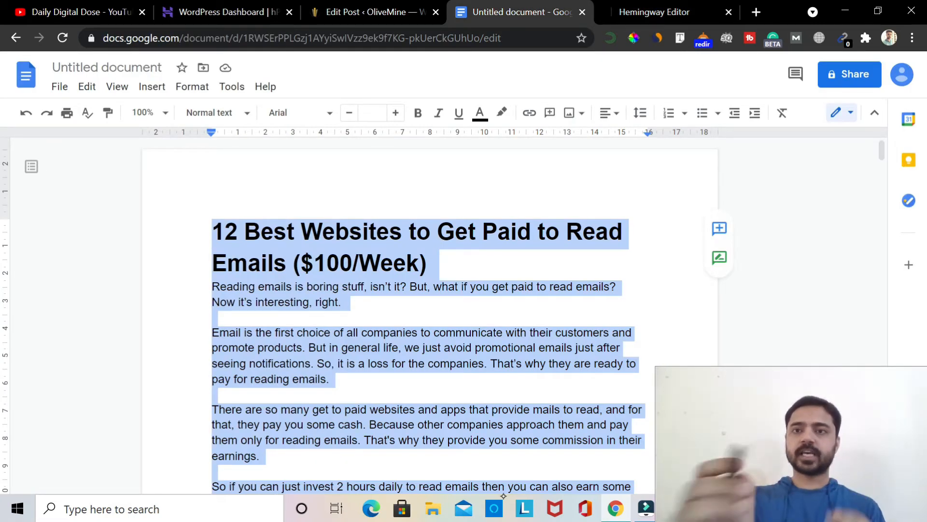
# Switch to Hemingway Editor, clear its sample text and paste the copied article in its place.
pyautogui.hotkey('ctrl', 'Tab')
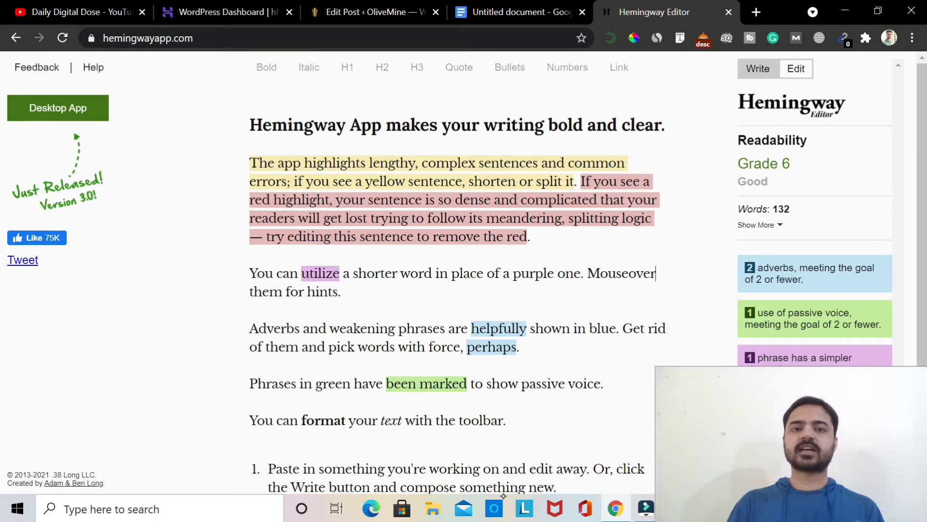
pyautogui.scroll(-1, 454, 290)
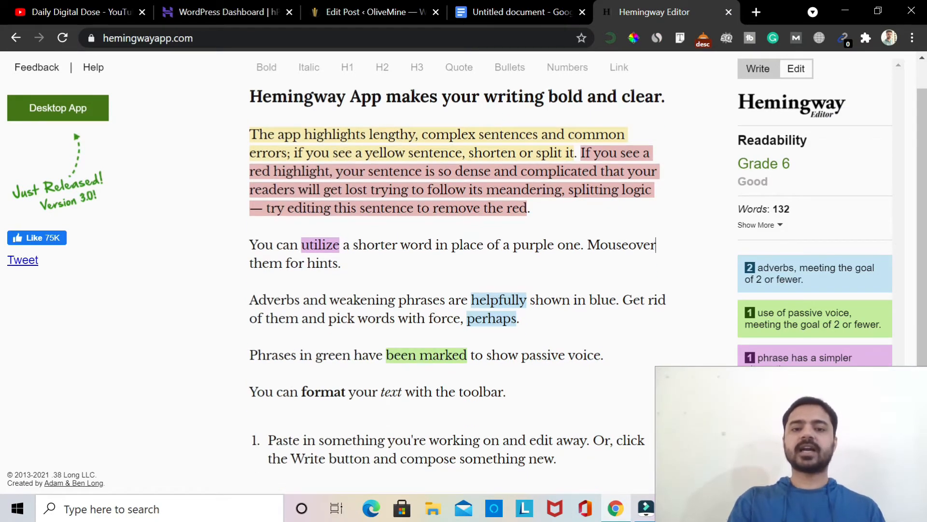
pyautogui.scroll(1, 655, 245)
pyautogui.click(250, 273)
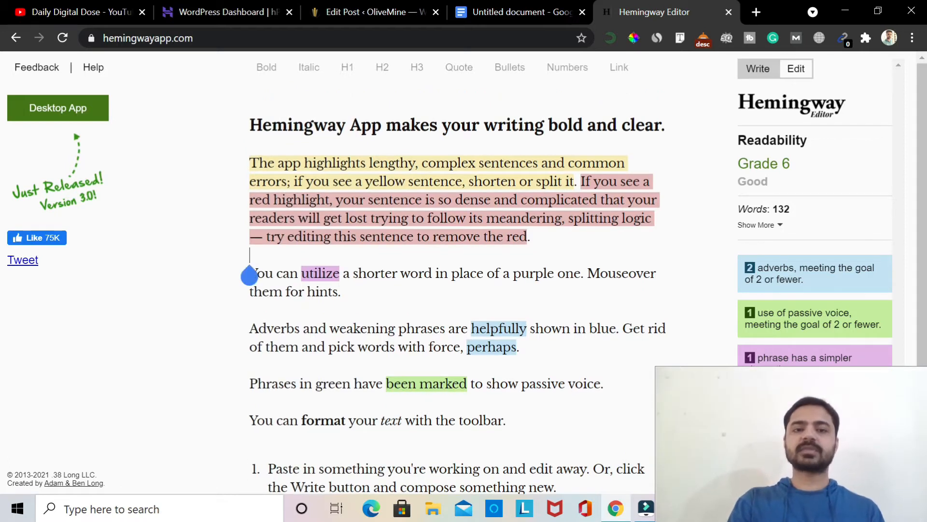
pyautogui.hotkey('ctrl', 'a')
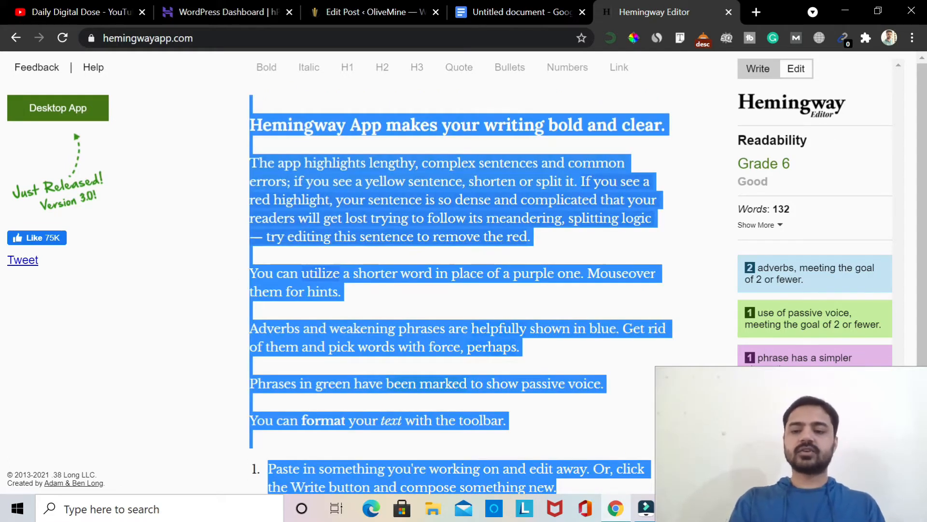
pyautogui.press('BackSpace')
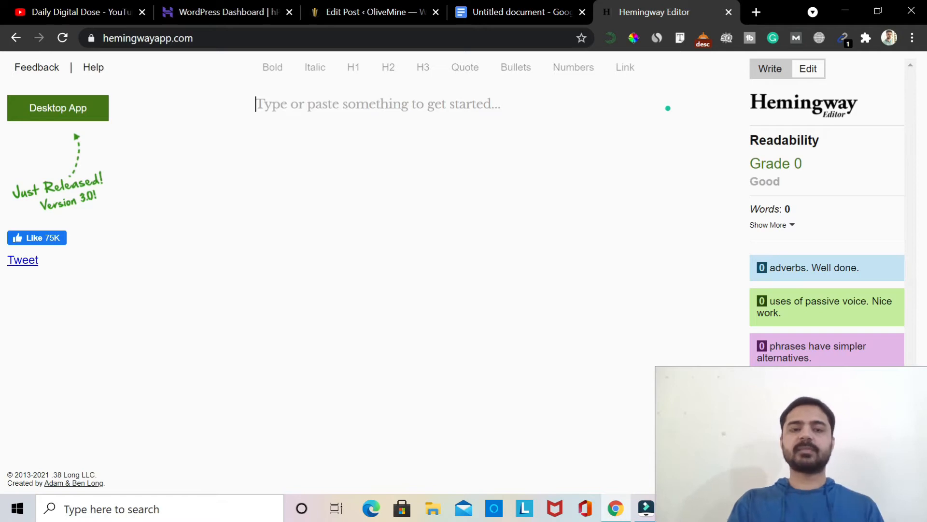
pyautogui.hotkey('ctrl', 'v')
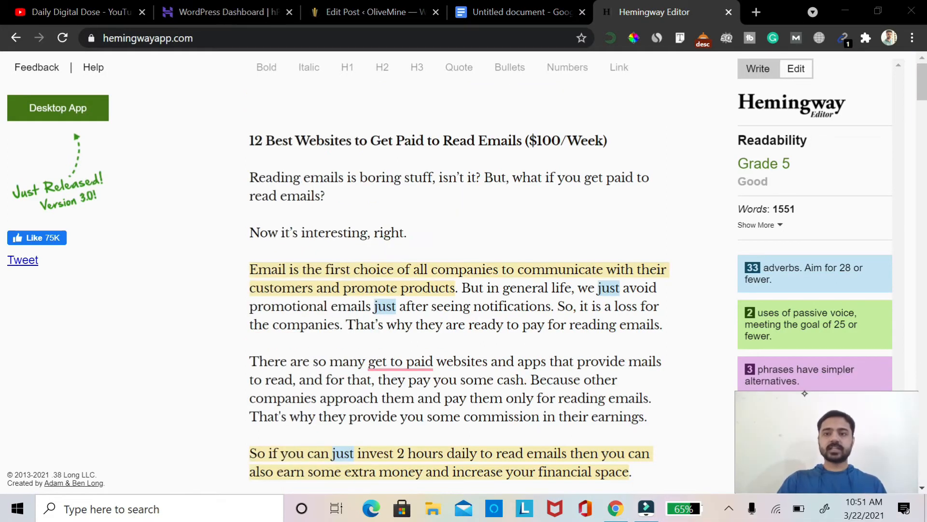
# Examine the highlighted adverbs, passive voice and hard-to-read sentences throughout the pasted article, along with the readability summary.
pyautogui.scroll(-10, 456, 285)
pyautogui.scroll(6, 456, 285)
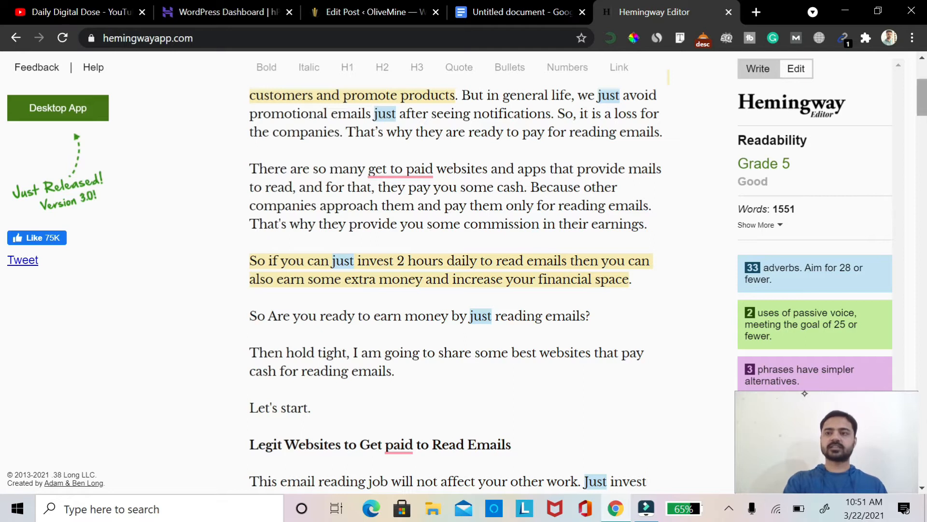
pyautogui.scroll(3, 456, 285)
pyautogui.scroll(1, 456, 285)
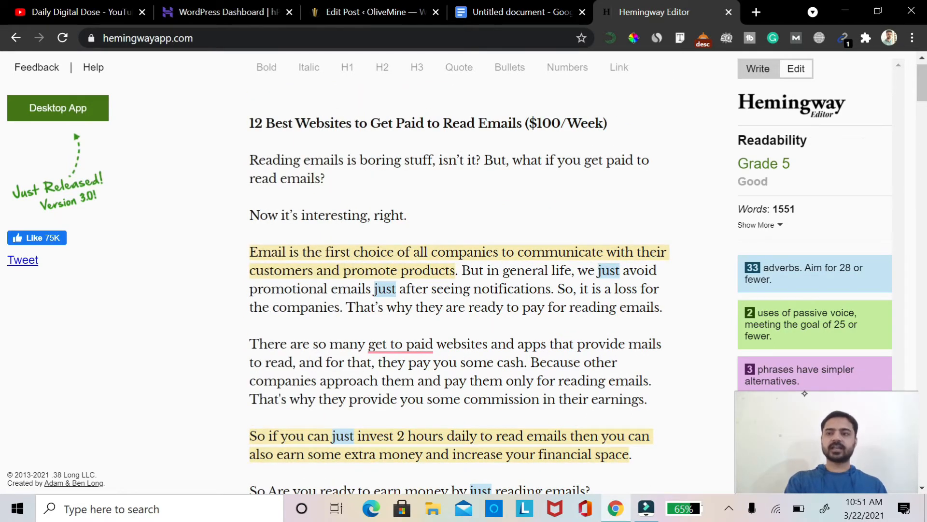
pyautogui.scroll(-1, 406, 300)
pyautogui.click(406, 279)
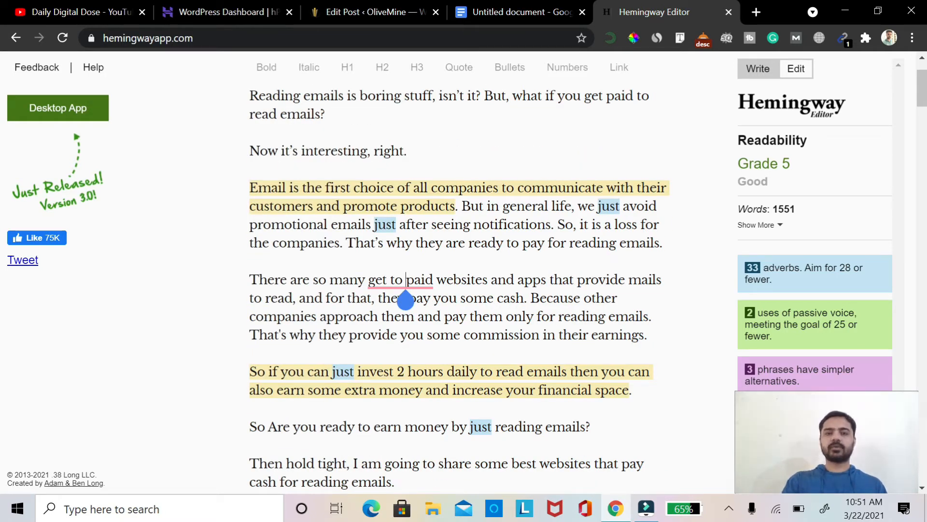
pyautogui.scroll(2, 406, 299)
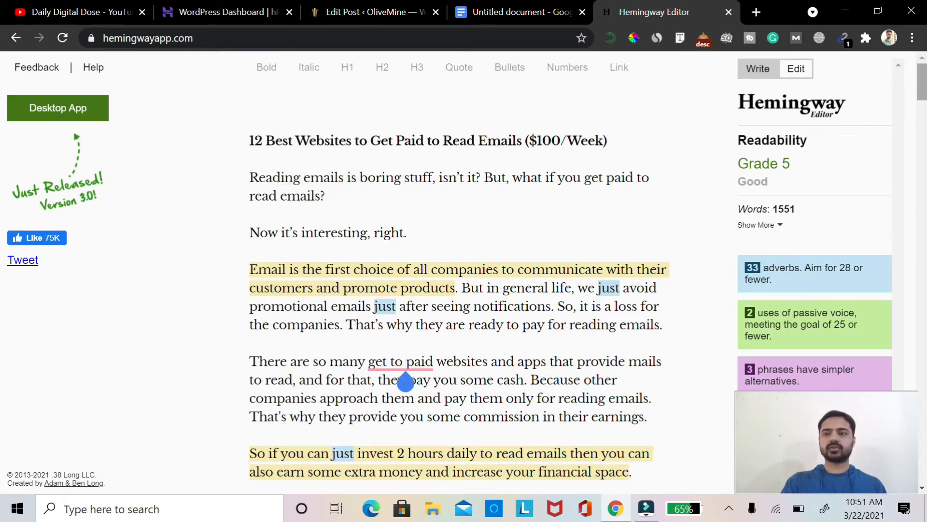
pyautogui.scroll(-4, 454, 290)
pyautogui.scroll(-20, 405, 124)
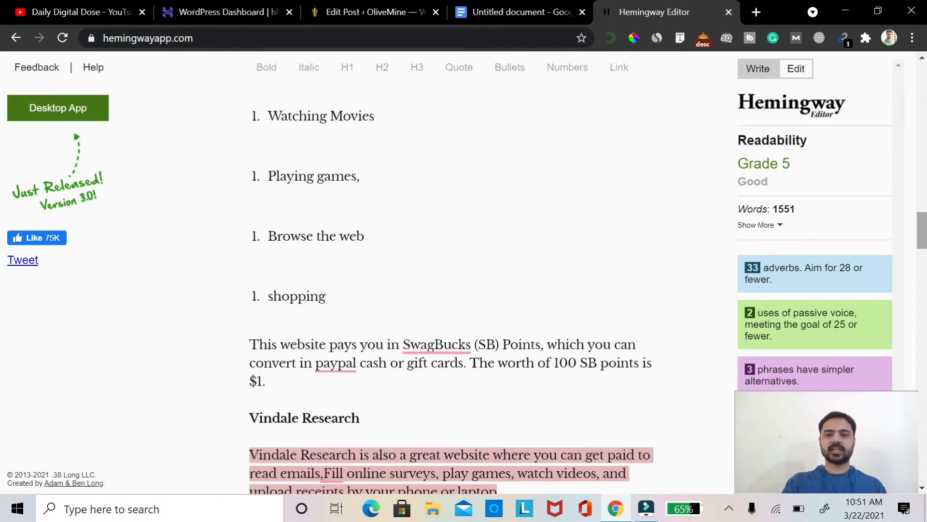
pyautogui.scroll(-20, 454, 290)
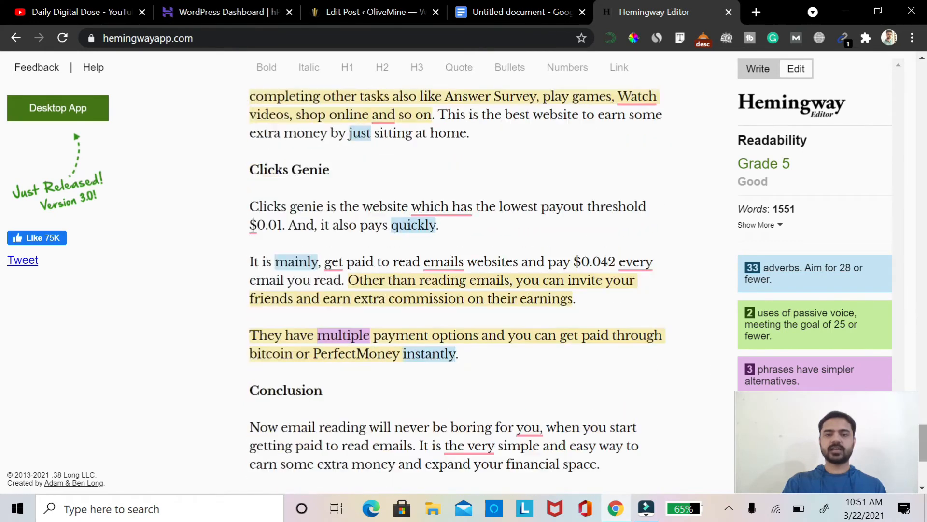
pyautogui.scroll(20, 805, 394)
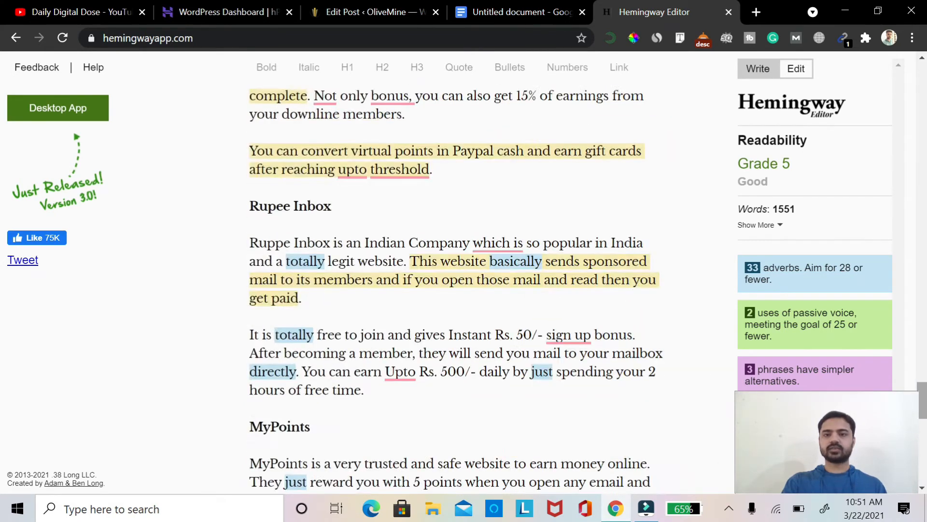
pyautogui.scroll(1, 805, 393)
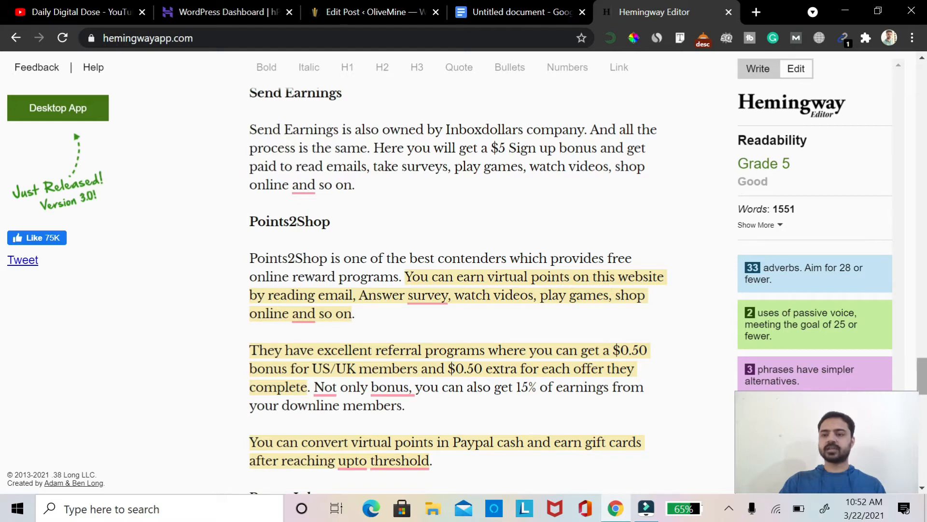
pyautogui.scroll(-5, 805, 394)
pyautogui.moveTo(864, 395); pyautogui.dragTo(872, 191)
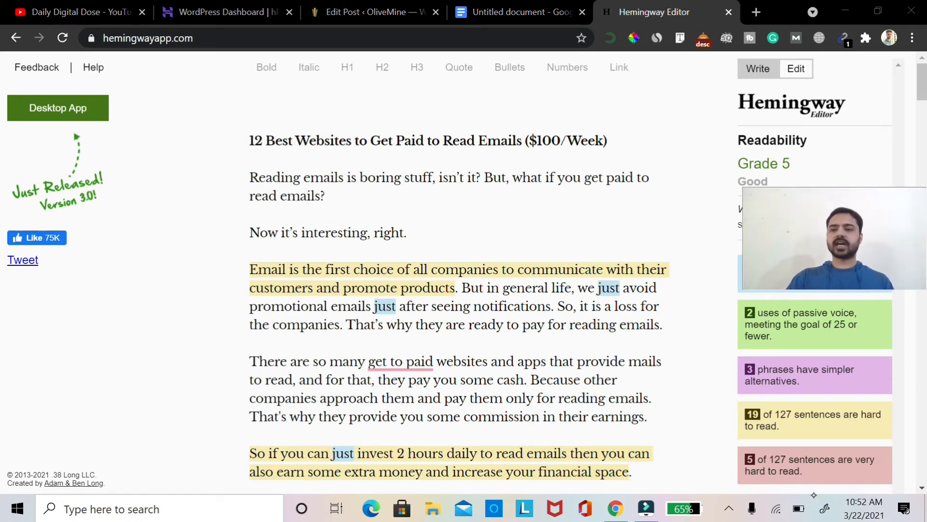
pyautogui.moveTo(824, 259); pyautogui.dragTo(821, 463)
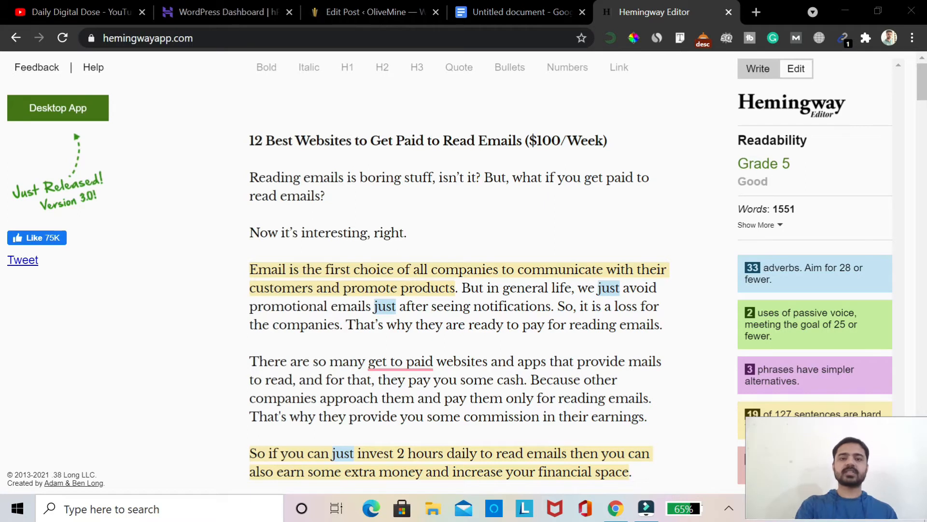
pyautogui.click(397, 287)
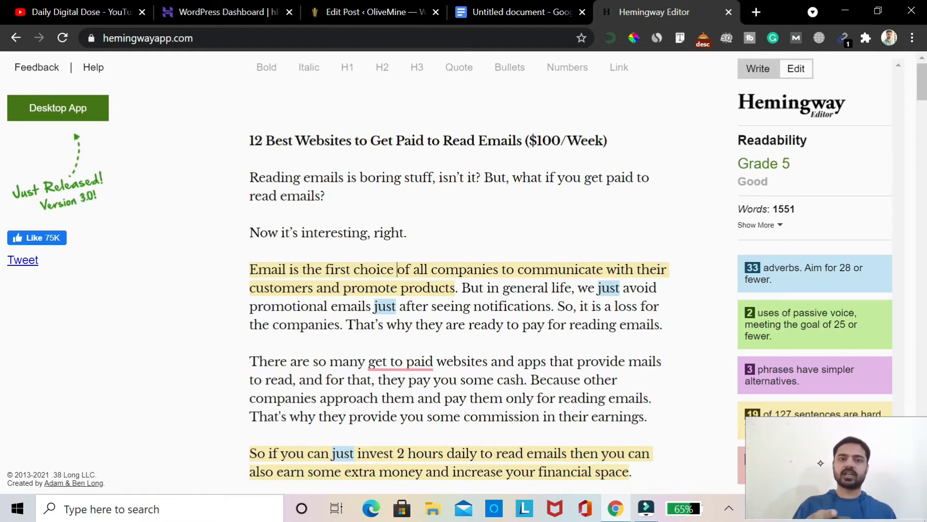
# Return to the WordPress draft and select the "Legit Websites to Get Paid to Read Emails" heading to inspect its formatting.
pyautogui.hotkey('ctrl', '3')
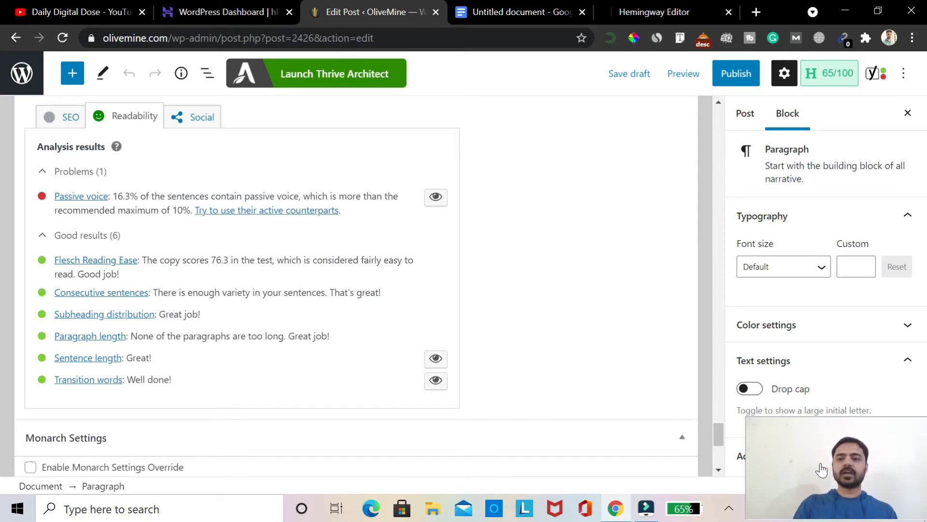
pyautogui.moveTo(718, 434); pyautogui.dragTo(719, 158)
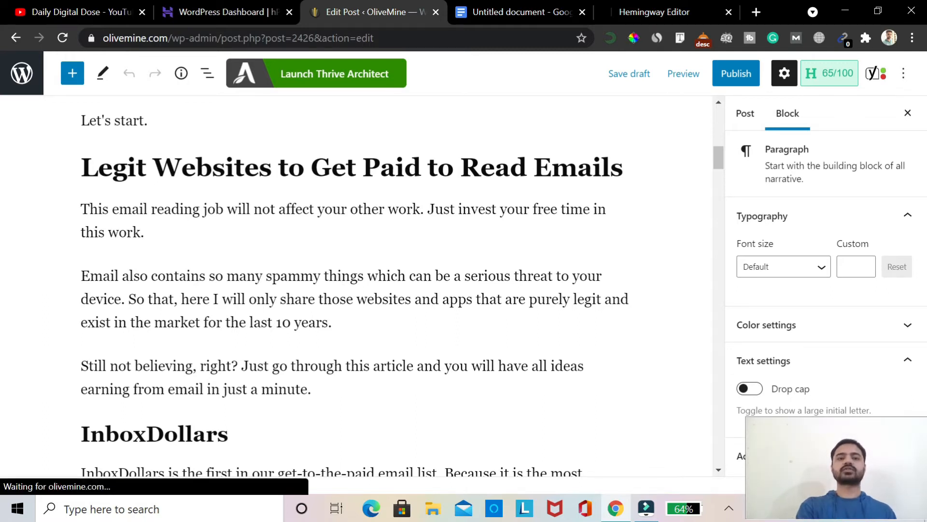
pyautogui.click(421, 186)
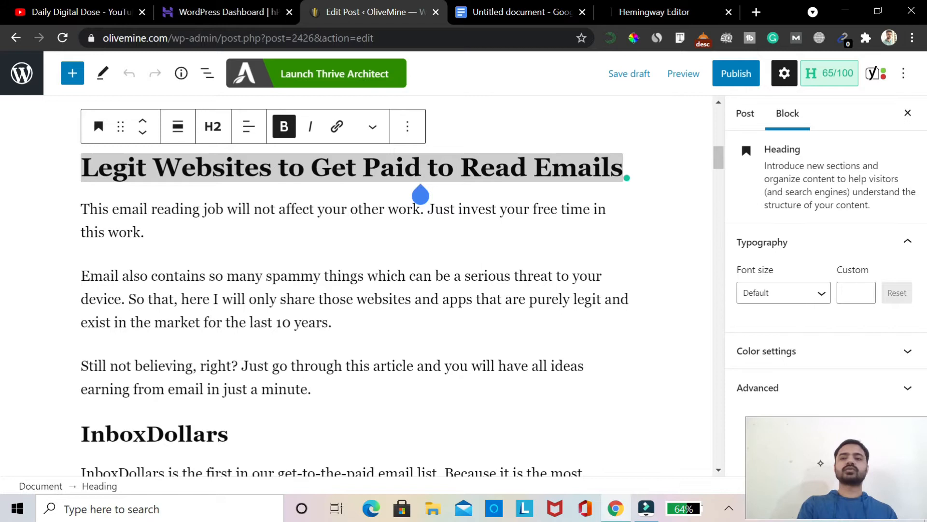
# Select the "InboxDollars" heading to inspect its level, and examine the subheading structure from there through the Conclusion and closing lines.
pyautogui.scroll(-5, 420, 193)
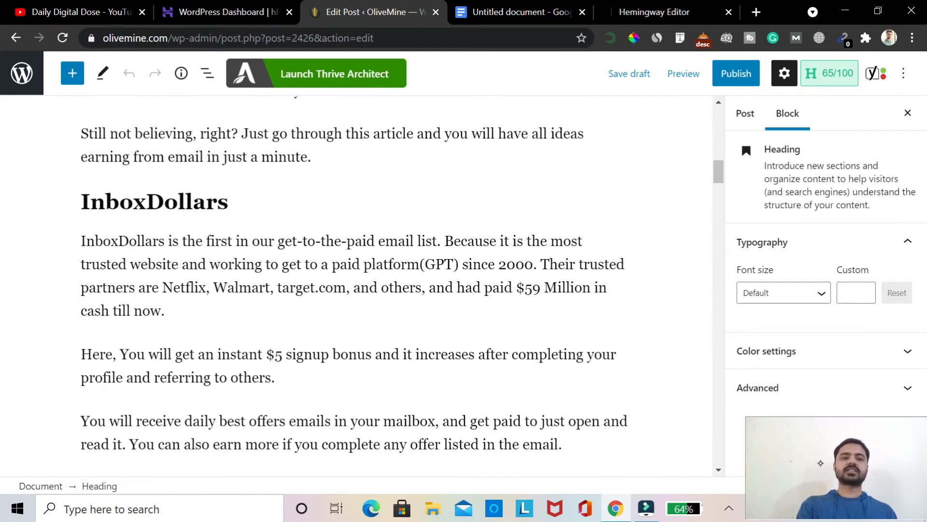
pyautogui.click(192, 202)
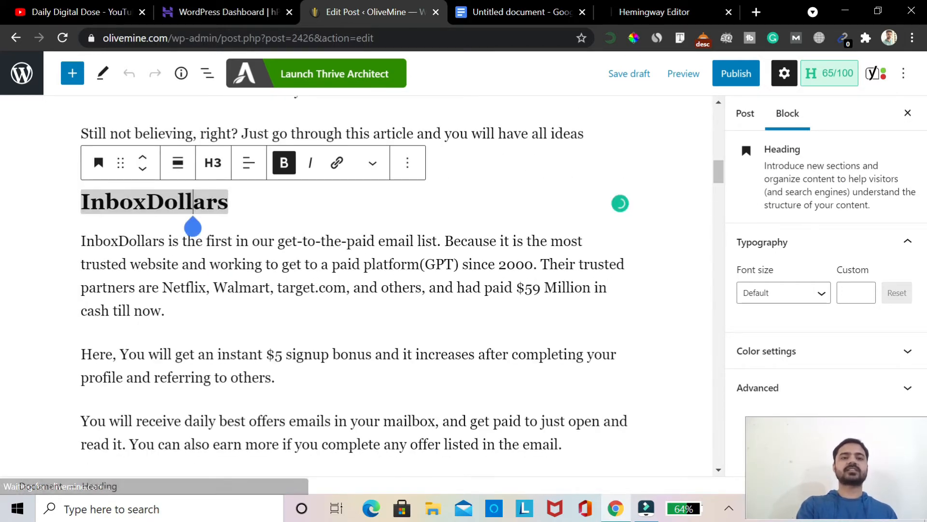
pyautogui.scroll(-15, 355, 275)
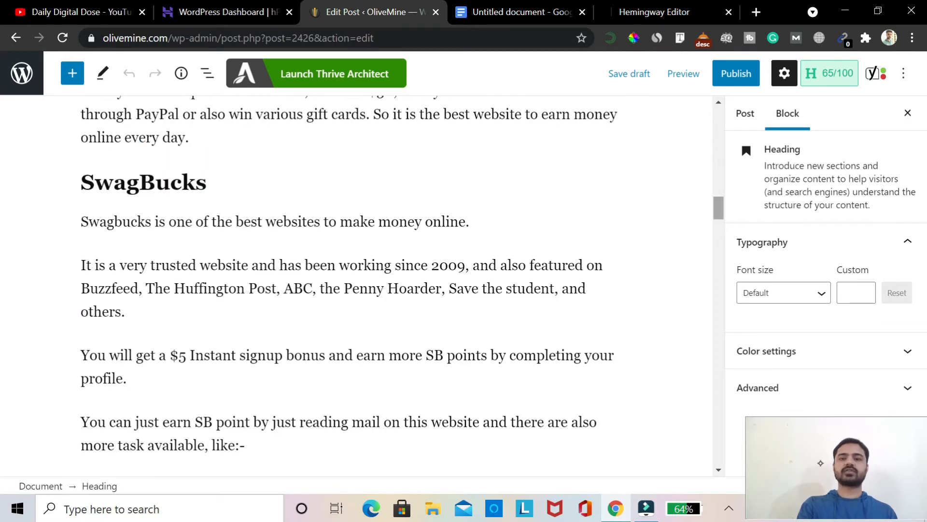
pyautogui.scroll(20, 355, 276)
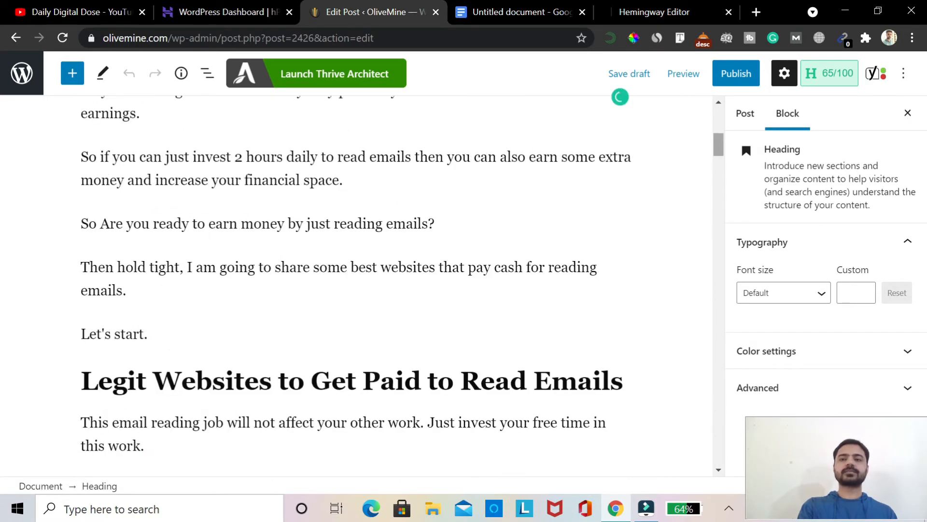
pyautogui.scroll(-10, 355, 275)
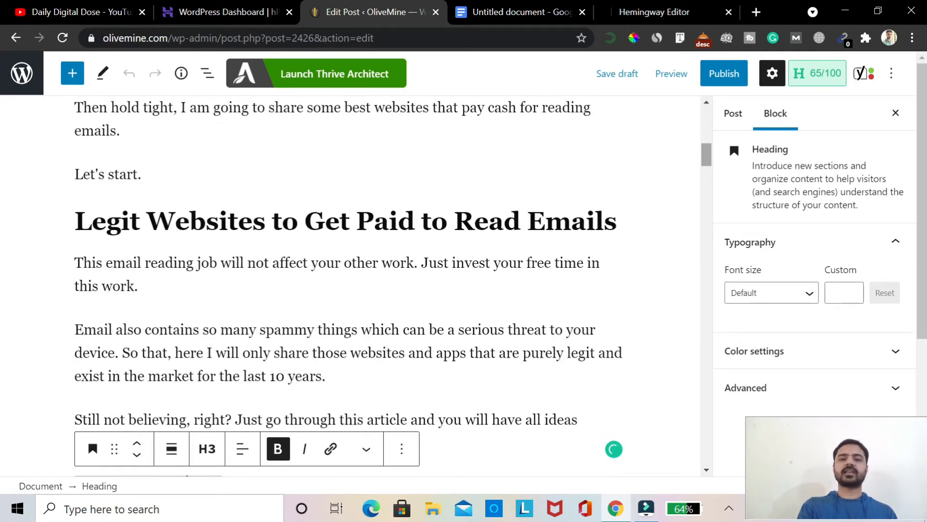
pyautogui.scroll(-8, 355, 276)
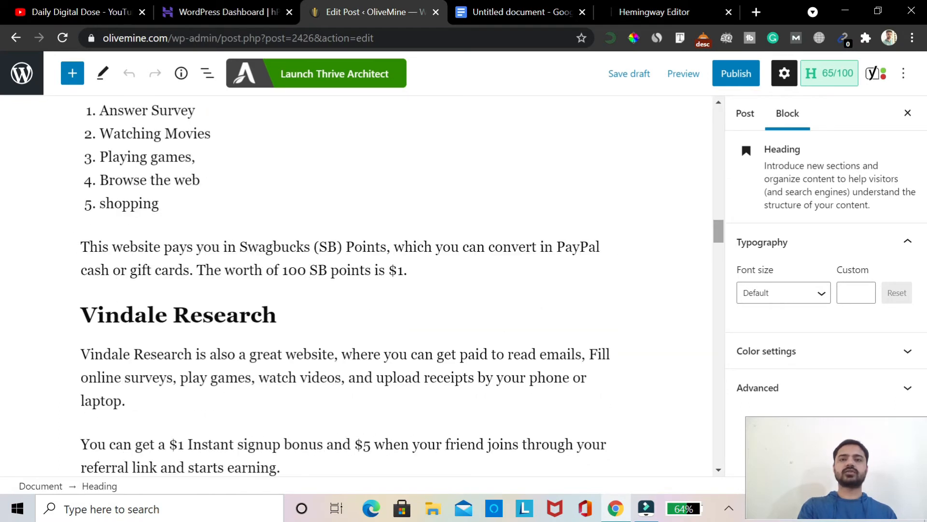
pyautogui.scroll(-5, 355, 276)
pyautogui.scroll(-15, 355, 275)
pyautogui.scroll(6, 355, 275)
pyautogui.scroll(1, 355, 275)
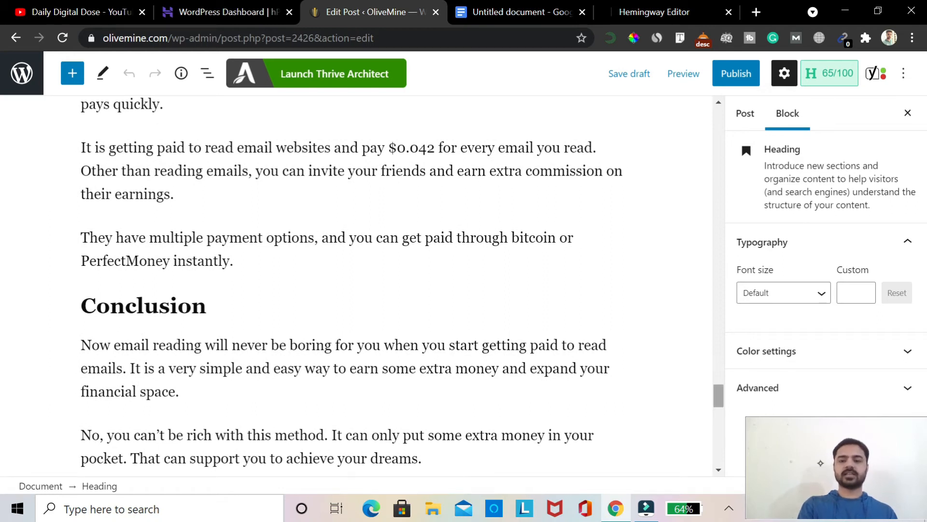
pyautogui.scroll(-5, 355, 275)
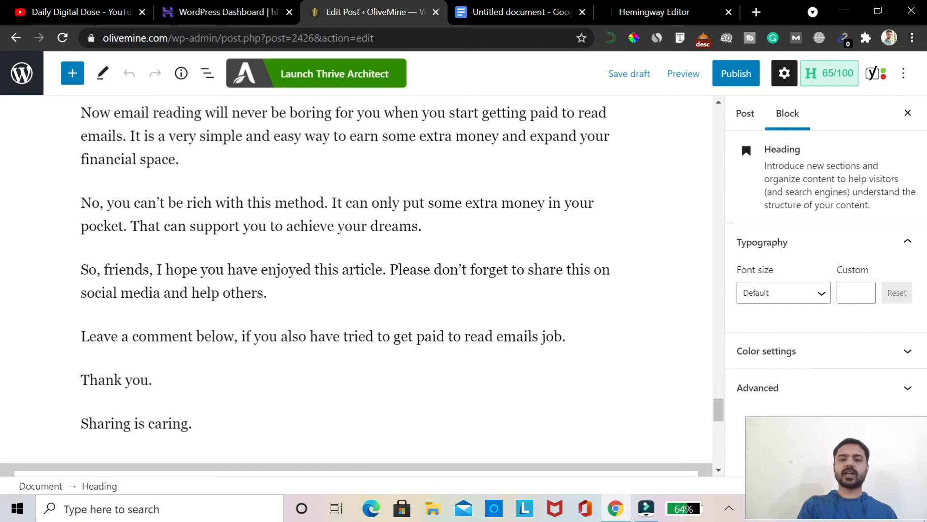
# Return to the post title and examine the introduction, headings, short paragraphs and lists across the website sections.
pyautogui.moveTo(718, 410); pyautogui.dragTo(719, 116)
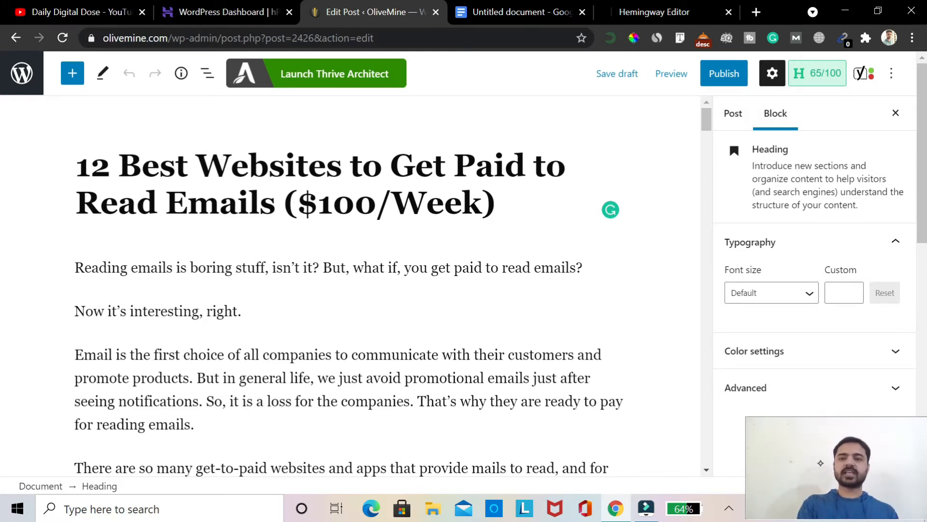
pyautogui.scroll(-5, 706, 125)
pyautogui.scroll(-10, 350, 285)
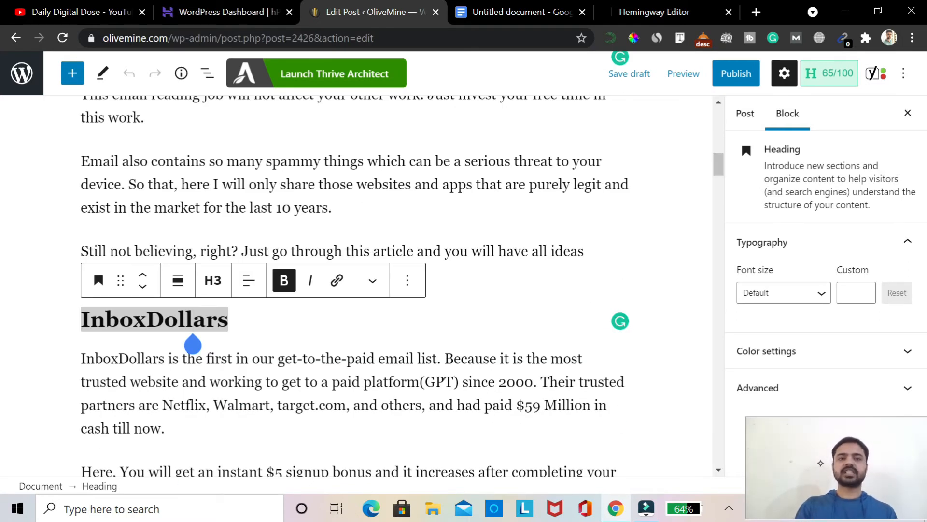
pyautogui.scroll(5, 193, 344)
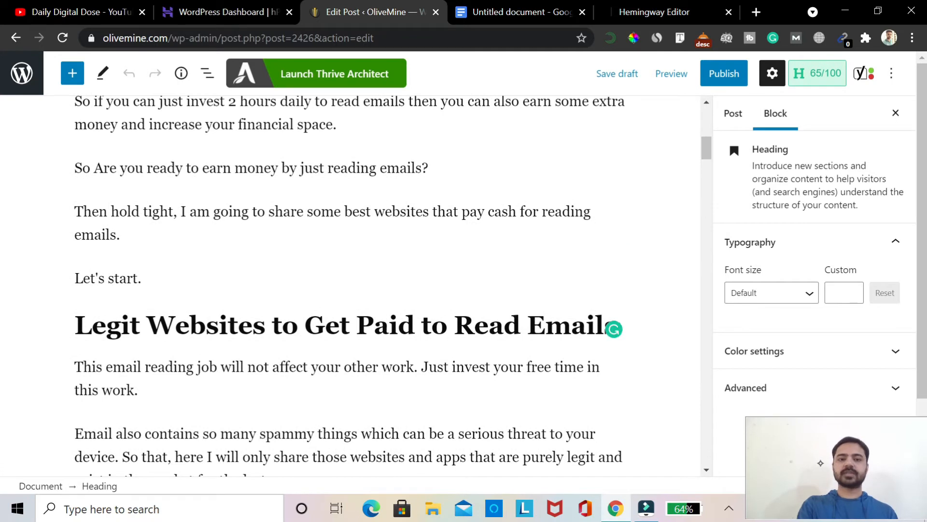
pyautogui.scroll(-7, 350, 285)
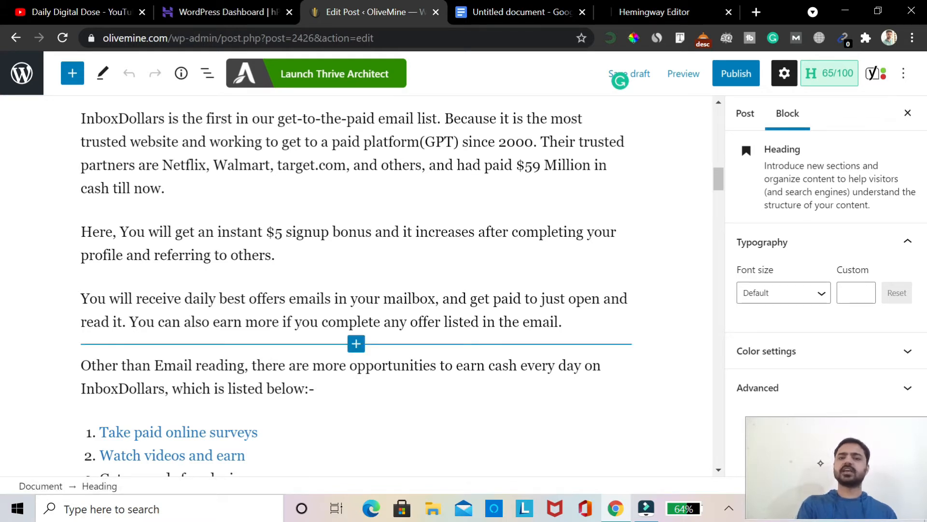
pyautogui.scroll(-15, 356, 290)
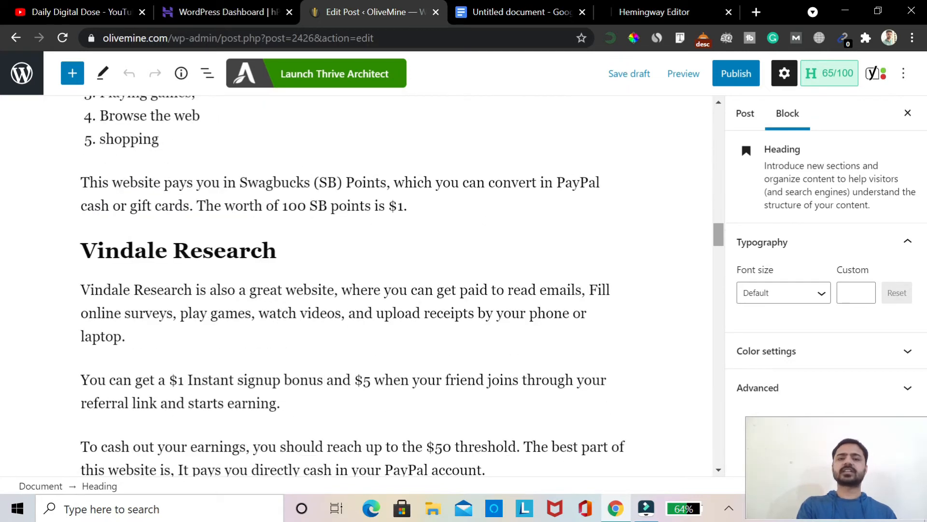
pyautogui.scroll(-4, 356, 289)
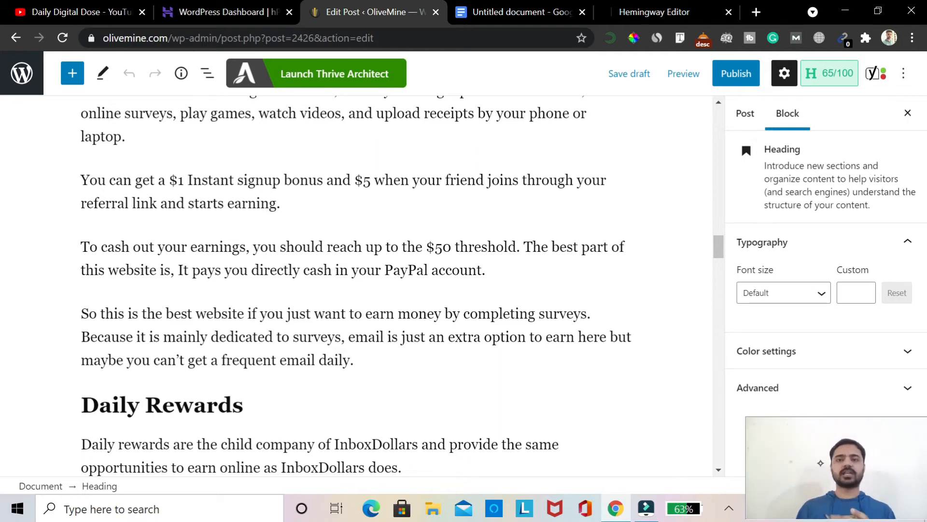
pyautogui.scroll(-4, 356, 285)
pyautogui.scroll(15, 356, 285)
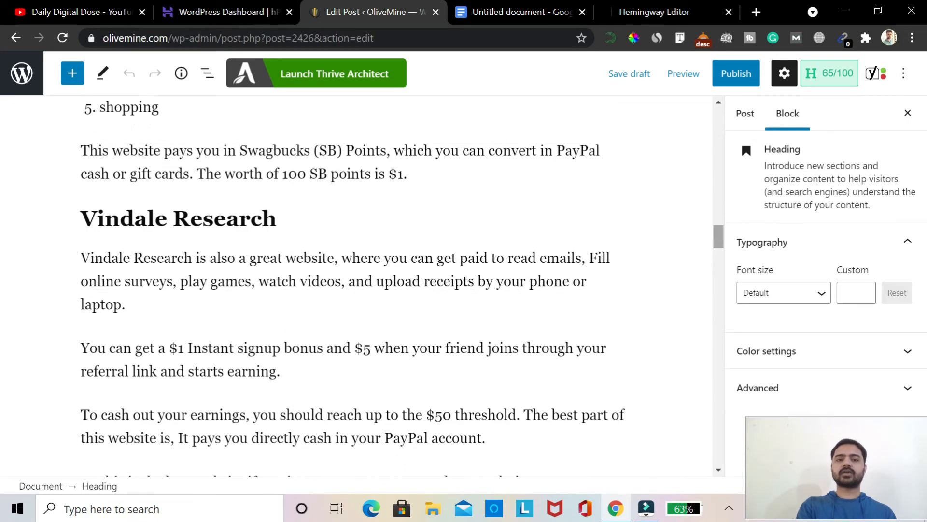
pyautogui.scroll(-10, 356, 285)
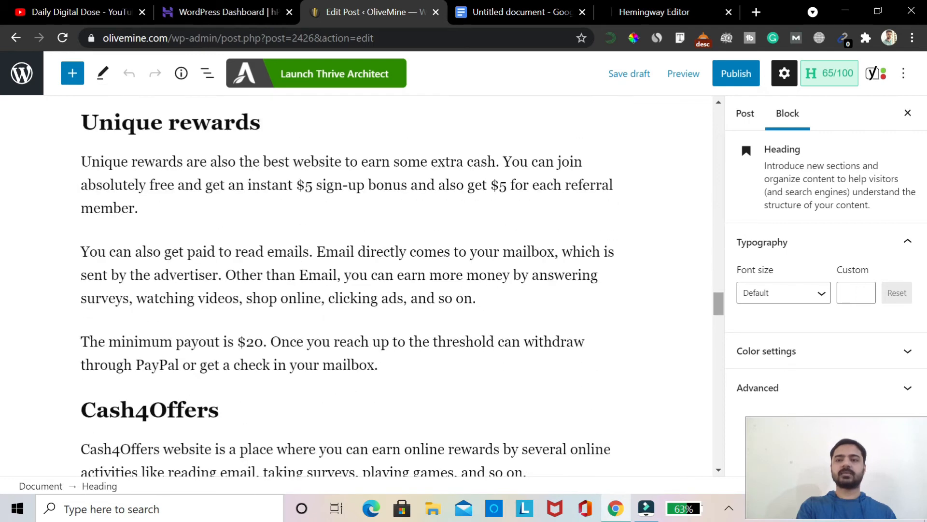
# Set the post's Yoast SEO focus keyphrase to "get paid to read emails".
pyautogui.scroll(-15, 356, 285)
pyautogui.scroll(5, 356, 285)
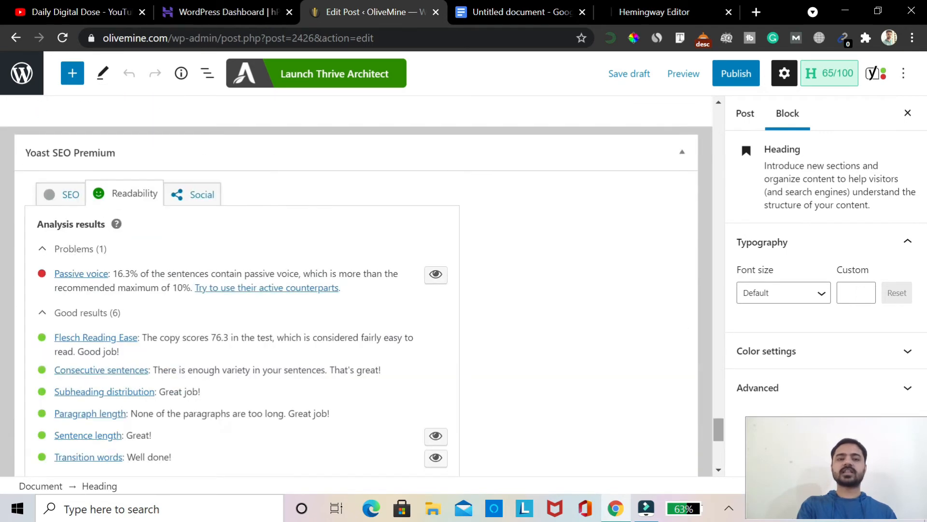
pyautogui.click(65, 338)
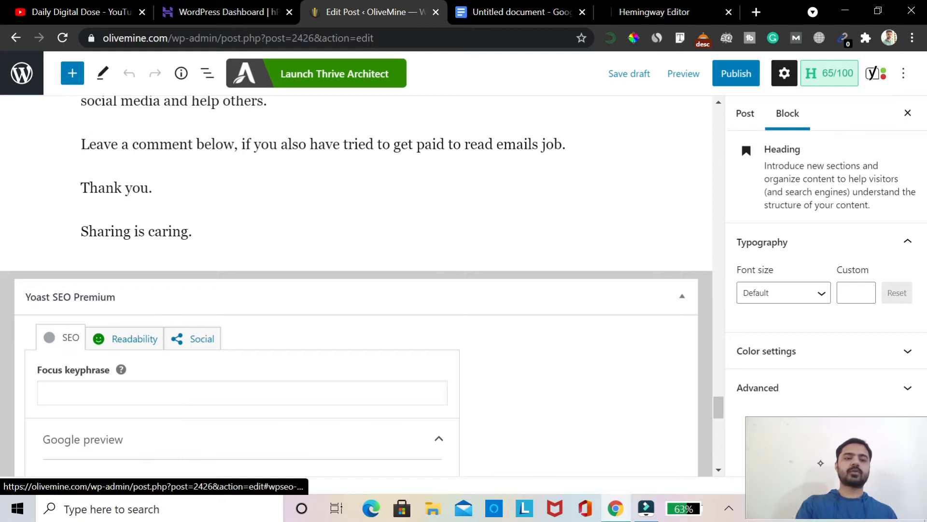
pyautogui.click(242, 392)
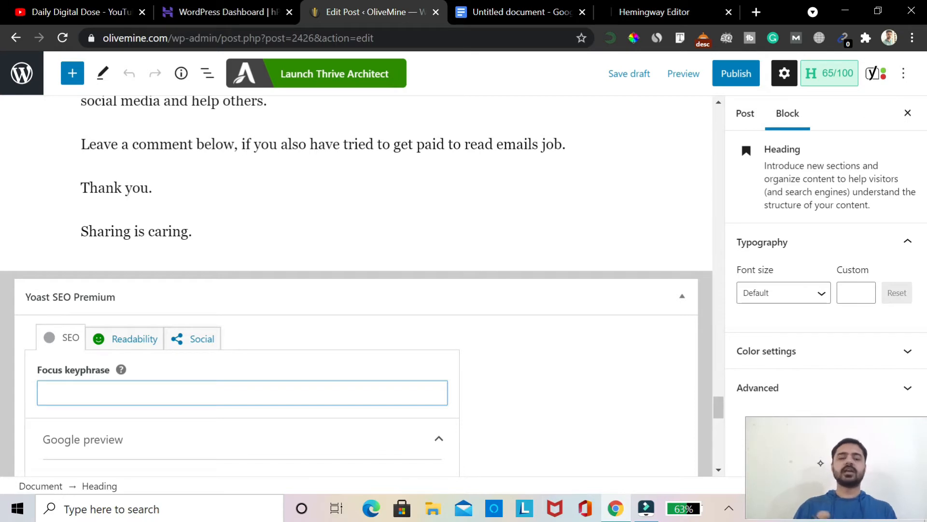
pyautogui.write('get paid to read emails')
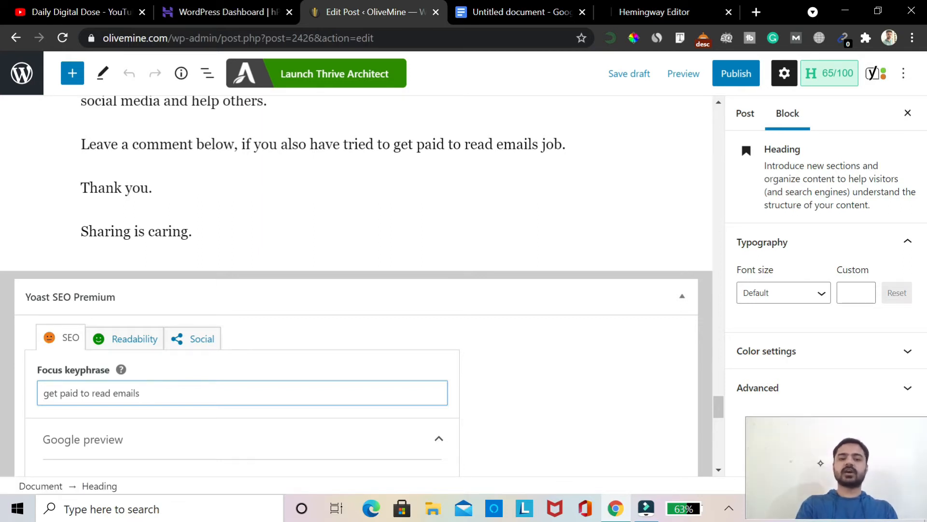
# Expand the SEO analysis for the focus keyphrase and enter "read email jobs" as the keyphrase synonym.
pyautogui.scroll(1, 356, 285)
pyautogui.scroll(-1, 356, 284)
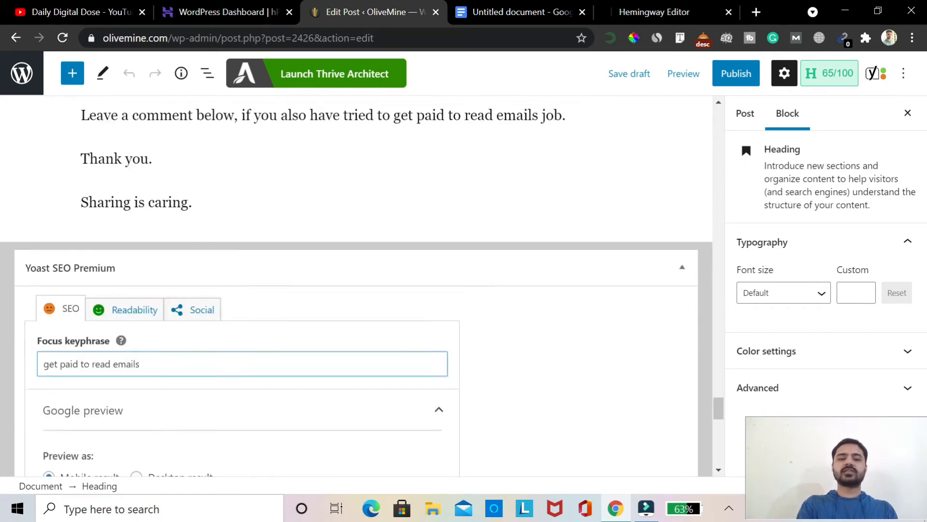
pyautogui.scroll(-4, 356, 285)
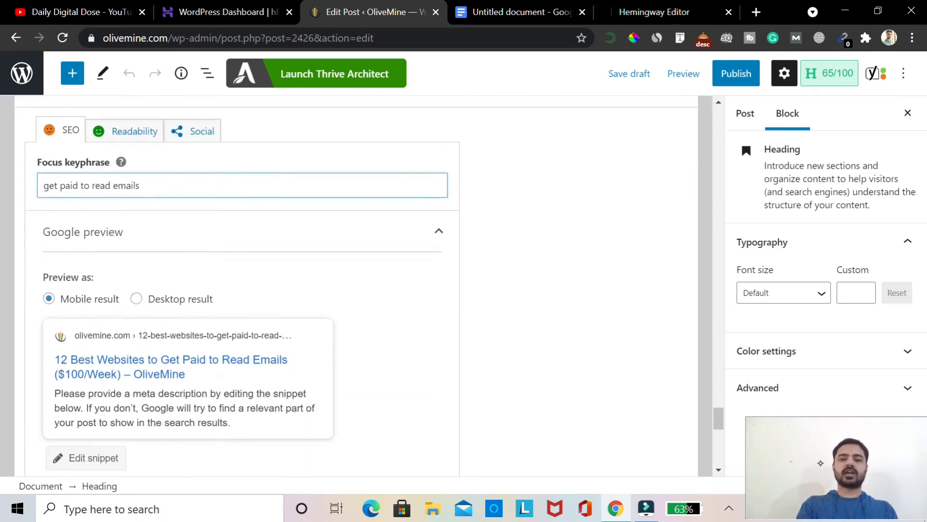
pyautogui.scroll(-4, 356, 285)
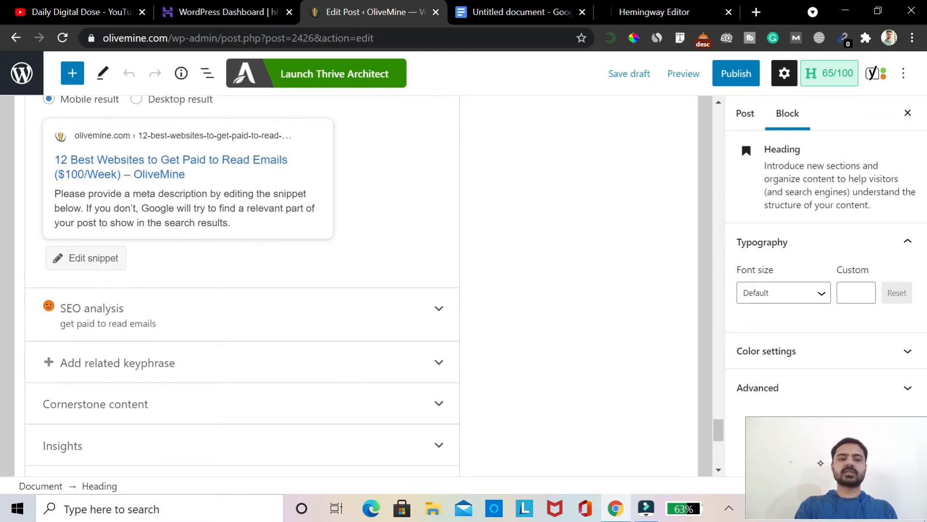
pyautogui.click(439, 310)
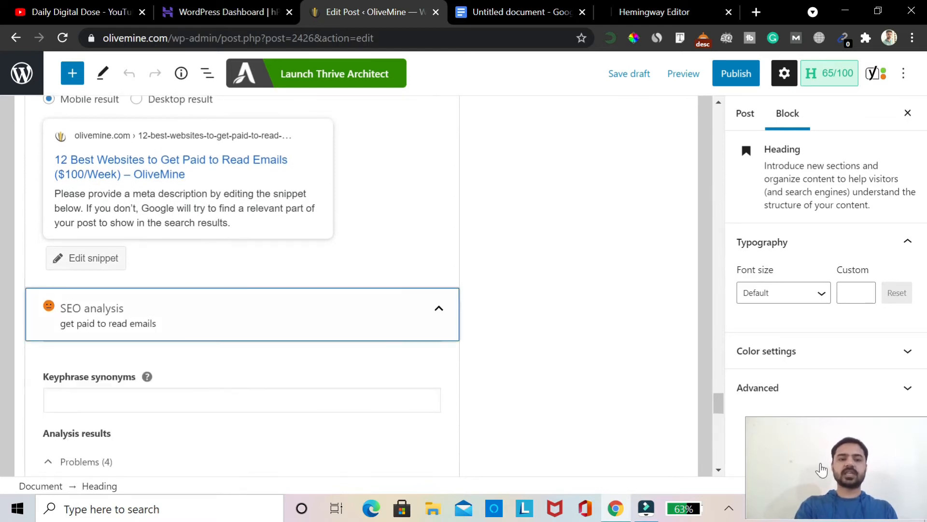
pyautogui.scroll(-2, 241, 285)
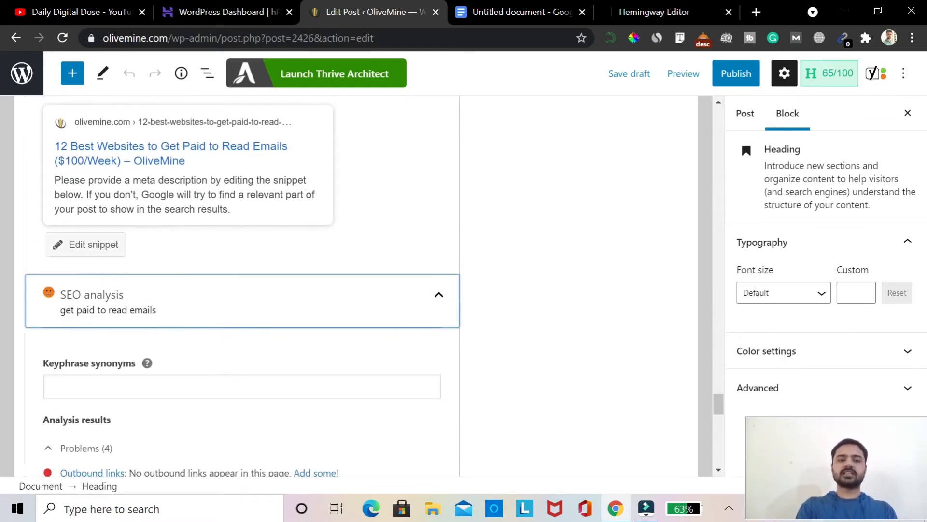
pyautogui.scroll(-1, 242, 285)
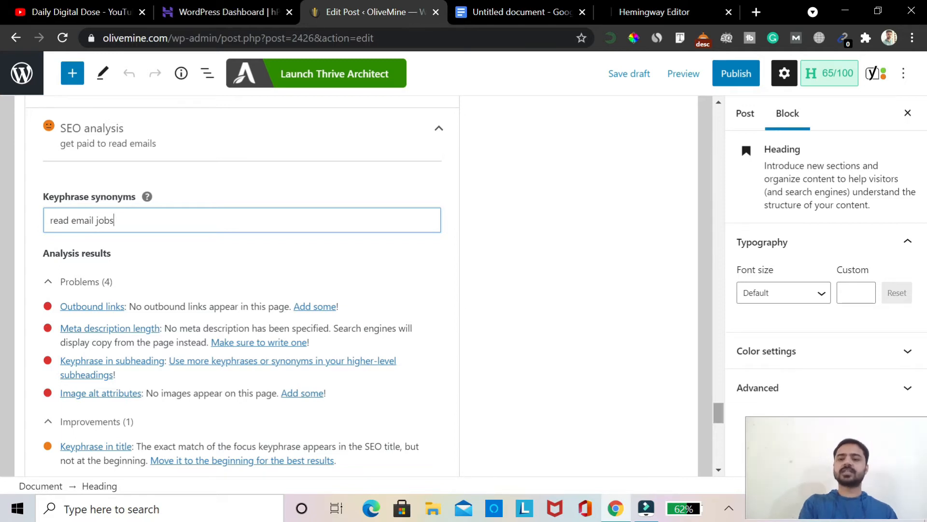
# Examine the problems, improvements and good results listed in the SEO analysis of the focus keyphrase.
pyautogui.scroll(-7, 242, 290)
pyautogui.scroll(5, 242, 290)
pyautogui.scroll(4, 241, 290)
pyautogui.scroll(-8, 242, 290)
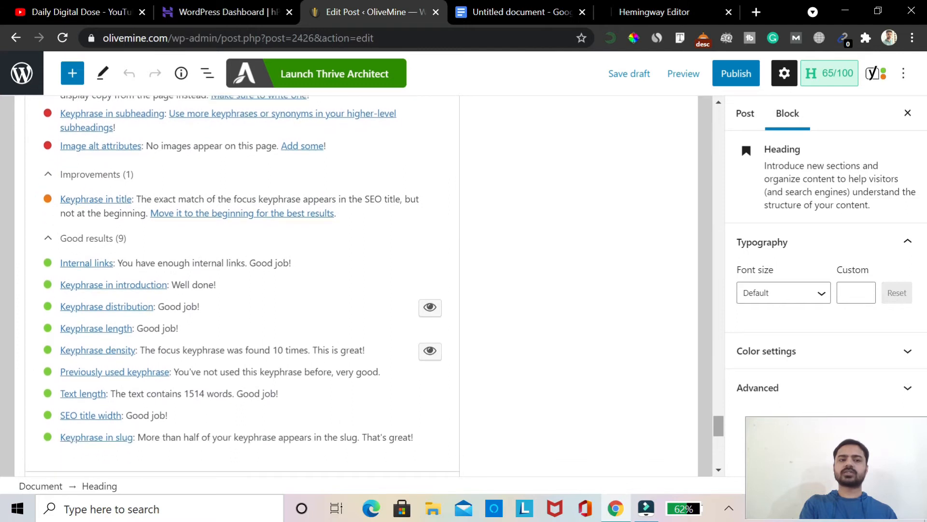
pyautogui.scroll(-2, 376, 287)
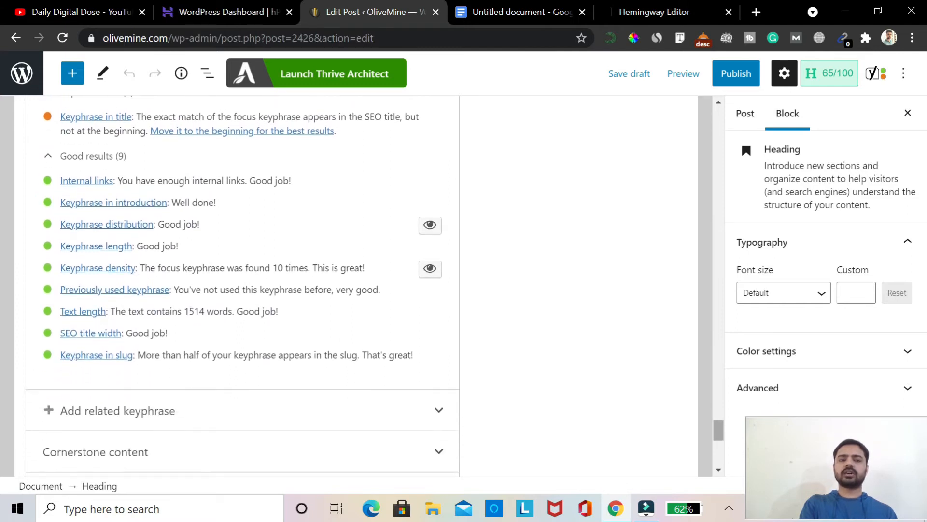
pyautogui.scroll(1, 241, 290)
pyautogui.scroll(1, 242, 289)
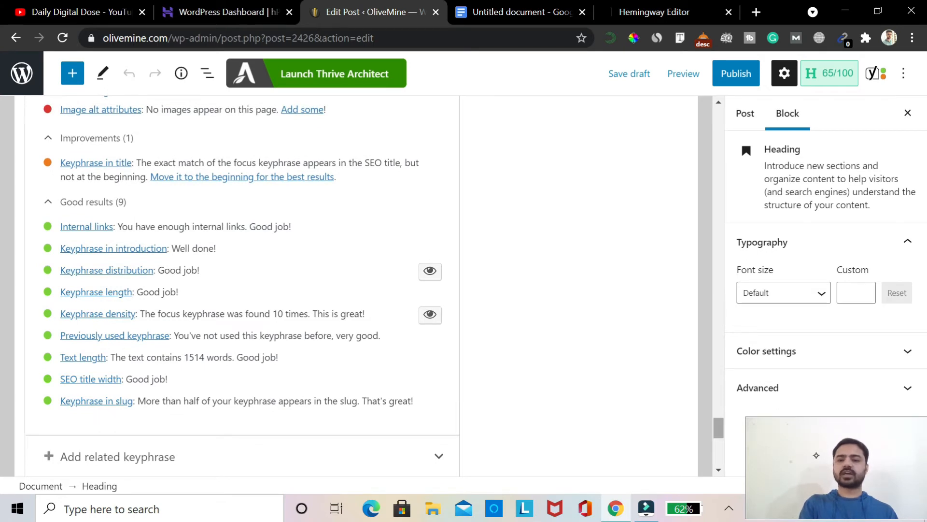
pyautogui.scroll(4, 241, 285)
pyautogui.scroll(1, 241, 285)
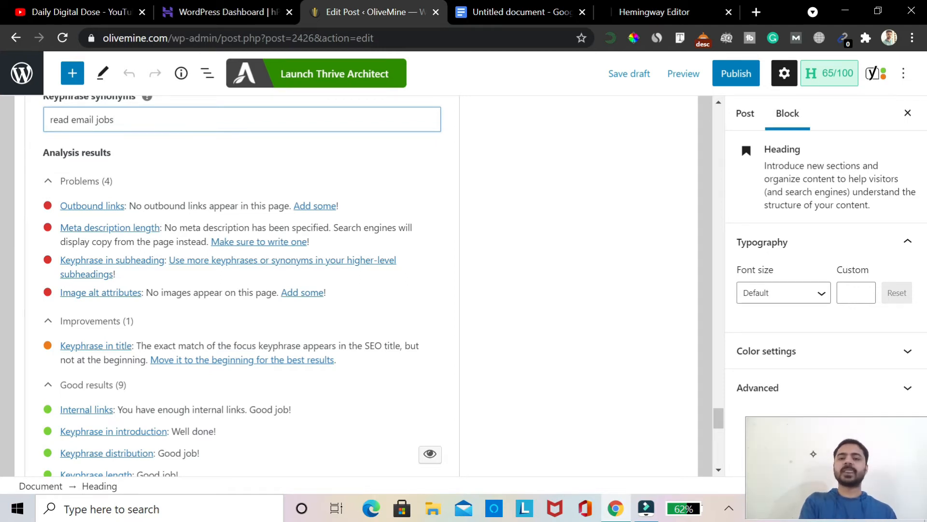
pyautogui.scroll(-1, 242, 285)
pyautogui.scroll(-2, 242, 285)
pyautogui.scroll(3, 242, 285)
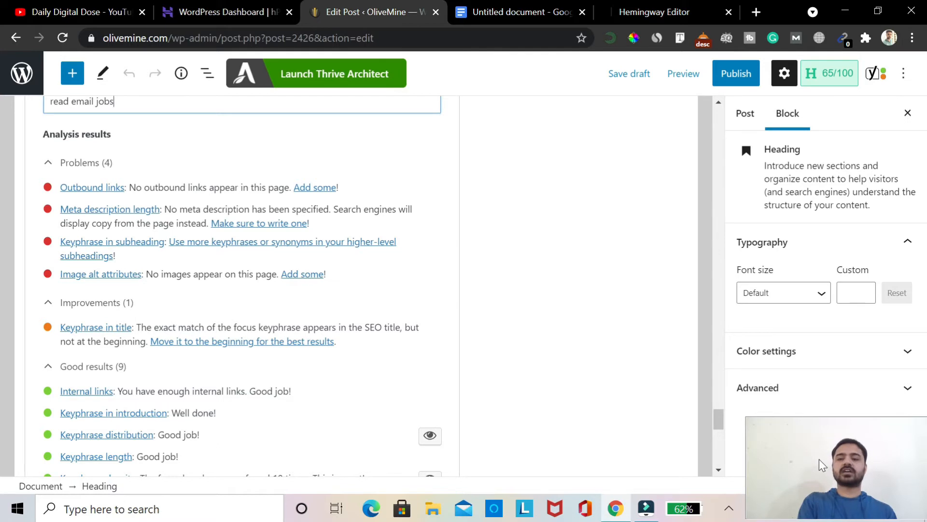
pyautogui.scroll(-4, 242, 285)
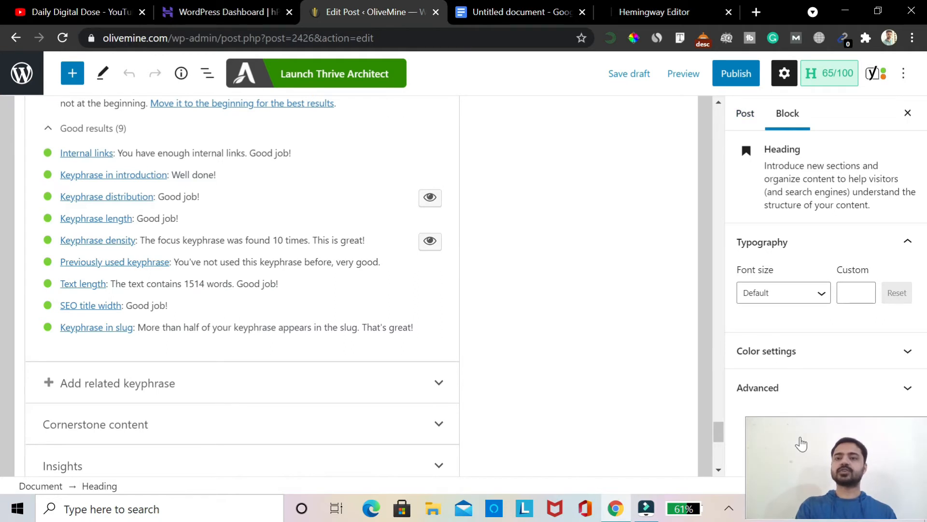
# Show the post-level settings and examine Yoast's suggested articles for internal linking.
pyautogui.click(746, 113)
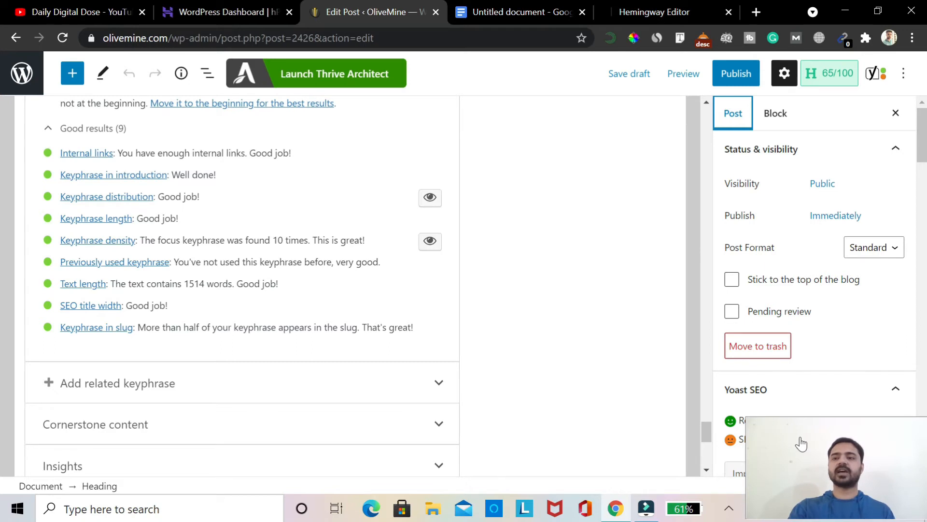
pyautogui.scroll(-15, 801, 444)
pyautogui.scroll(-15, 814, 289)
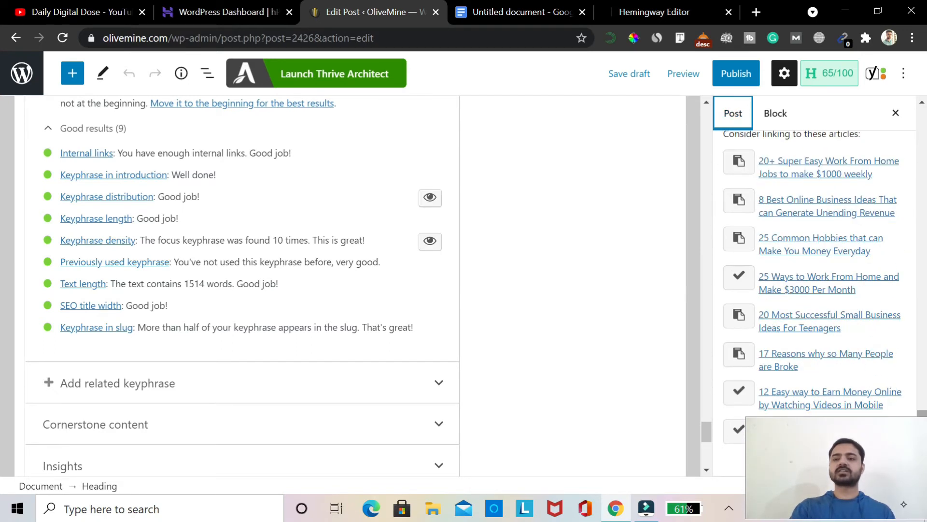
pyautogui.scroll(-3, 815, 290)
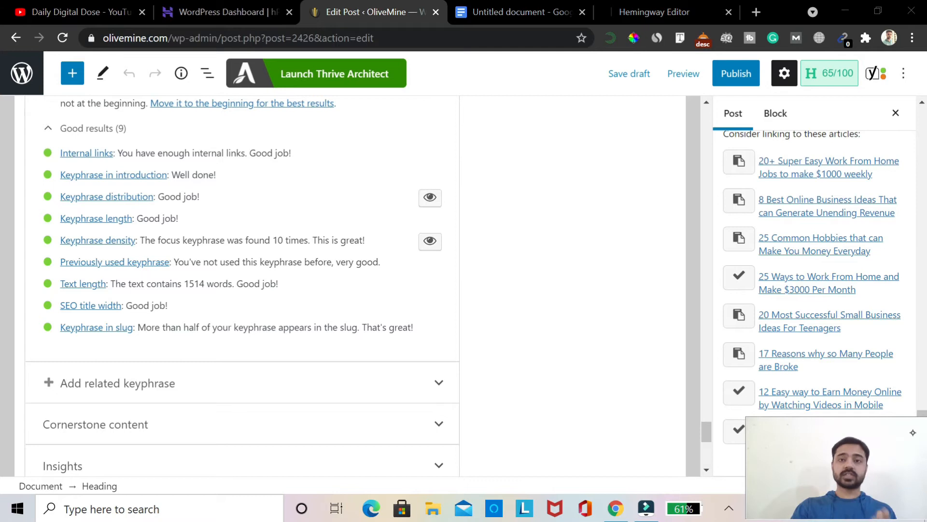
# Copy the link of Yoast's suggested article "20+ Super Easy Work From Home Jobs to make $1000 weekly".
pyautogui.click(739, 161)
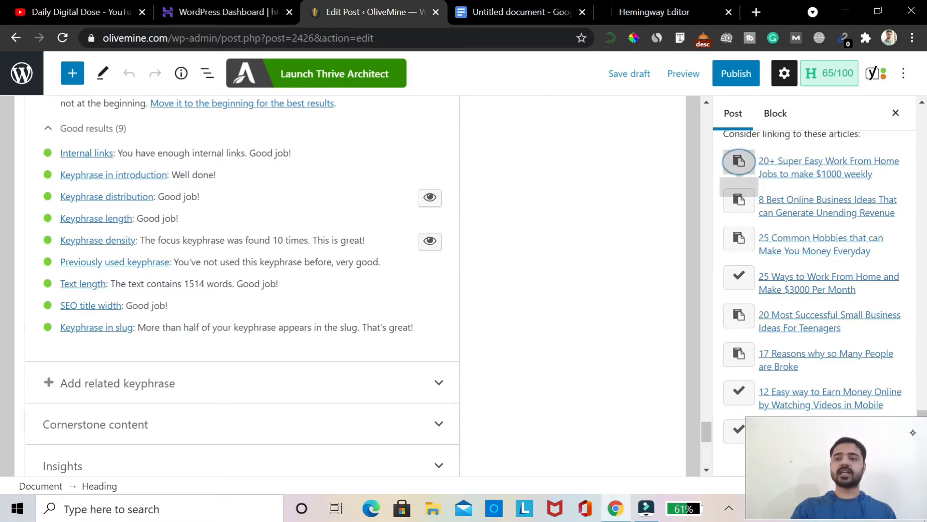
pyautogui.moveTo(922, 439); pyautogui.dragTo(922, 390)
pyautogui.moveTo(706, 431); pyautogui.dragTo(707, 227)
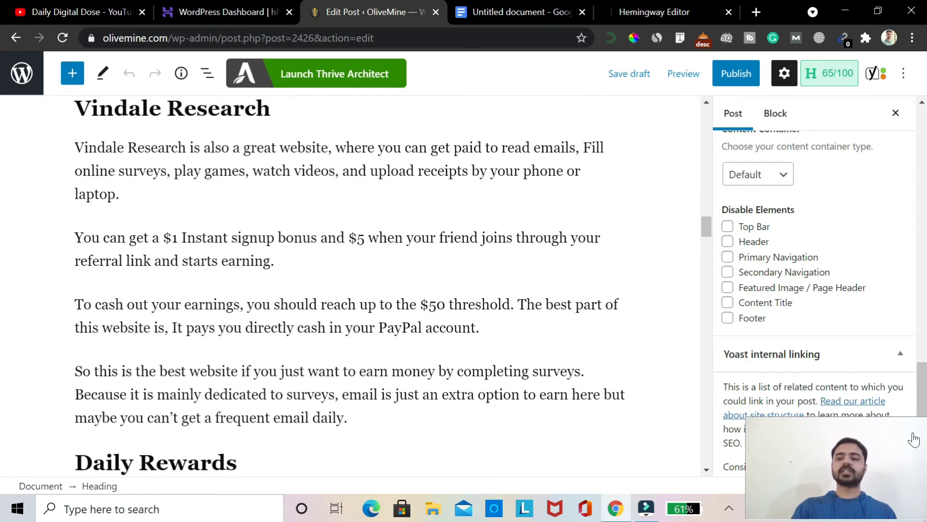
pyautogui.scroll(-6, 816, 289)
pyautogui.click(739, 161)
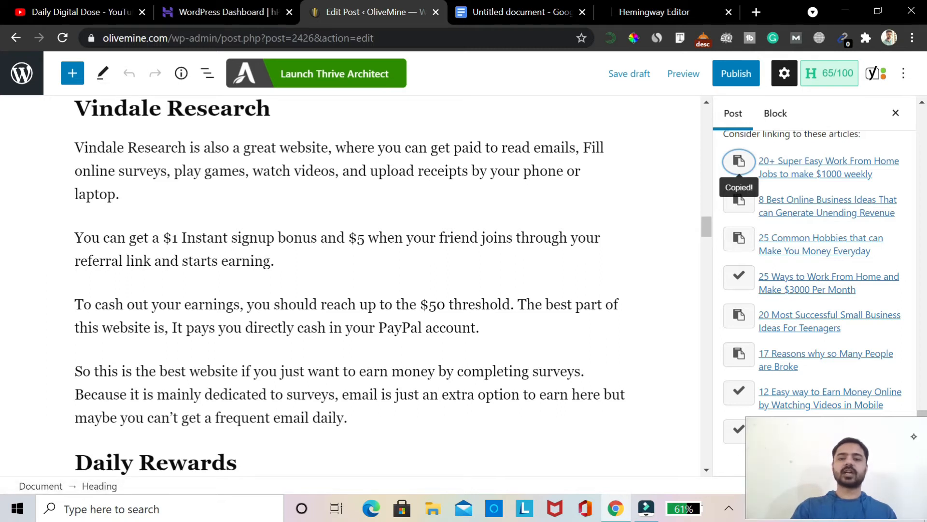
# Inspect the target URL of the internal link "work from home" in the Cash4Offers section.
pyautogui.scroll(-6, 350, 285)
pyautogui.scroll(-6, 350, 285)
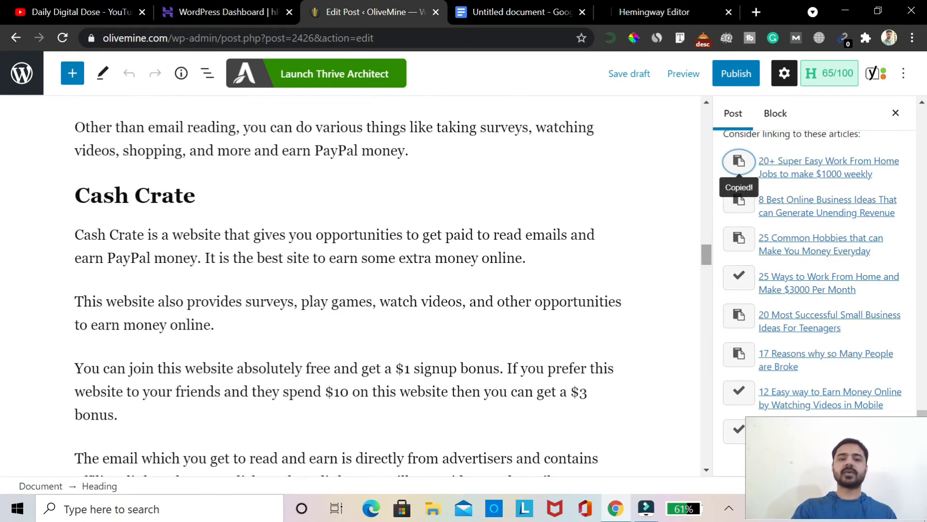
pyautogui.scroll(-5, 350, 285)
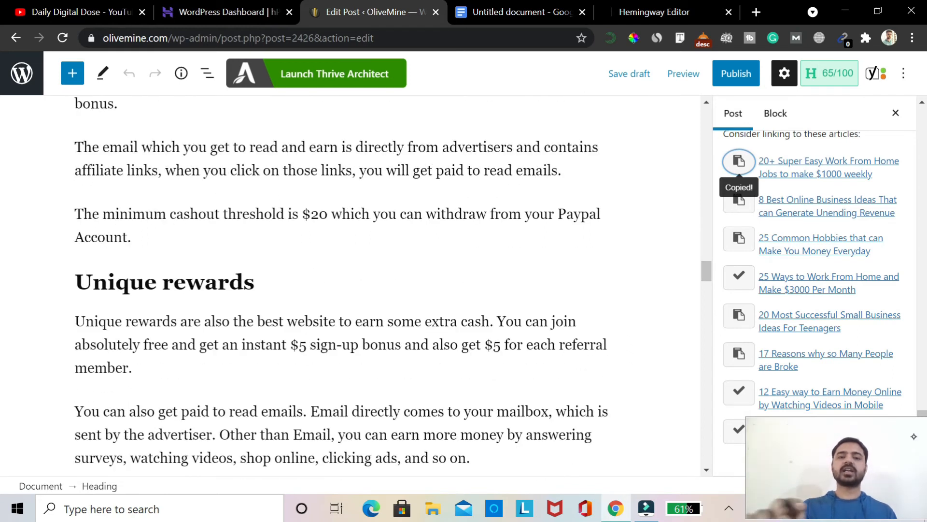
pyautogui.scroll(-5, 351, 285)
pyautogui.scroll(-2, 350, 285)
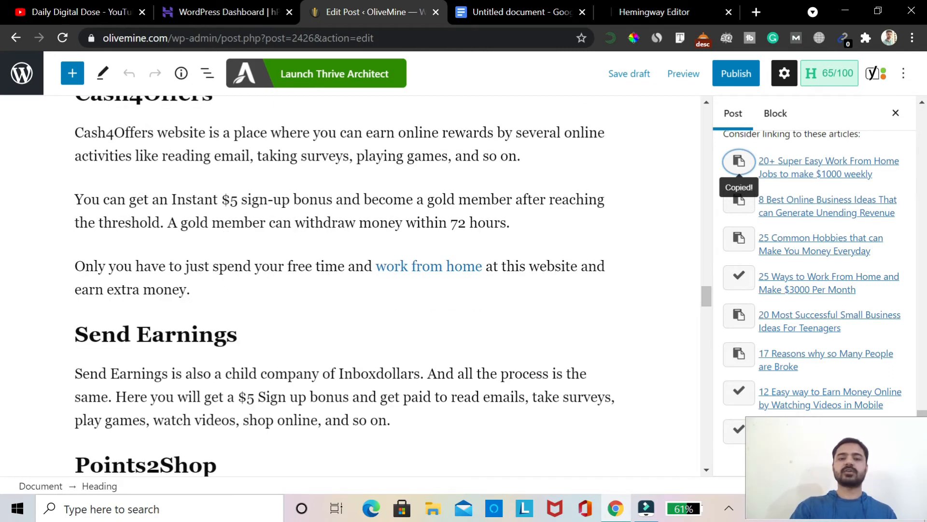
pyautogui.click(429, 266)
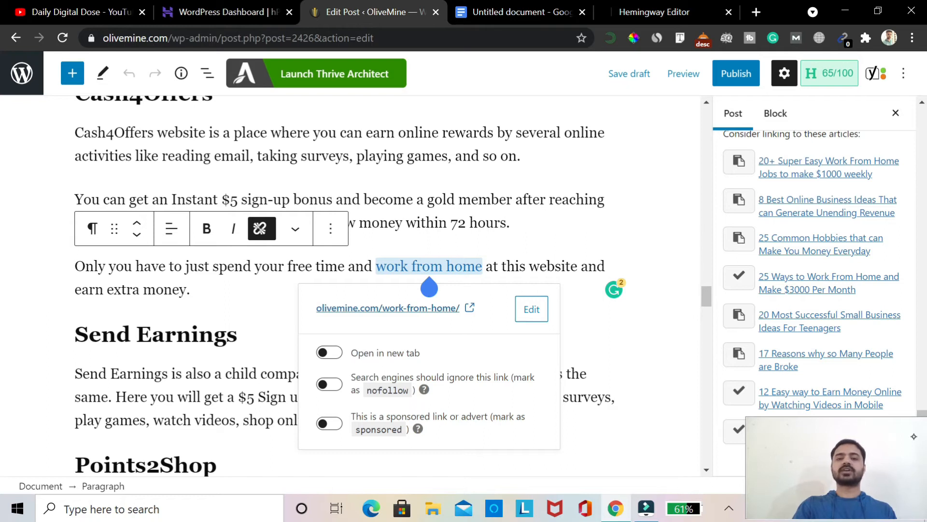
pyautogui.click(531, 309)
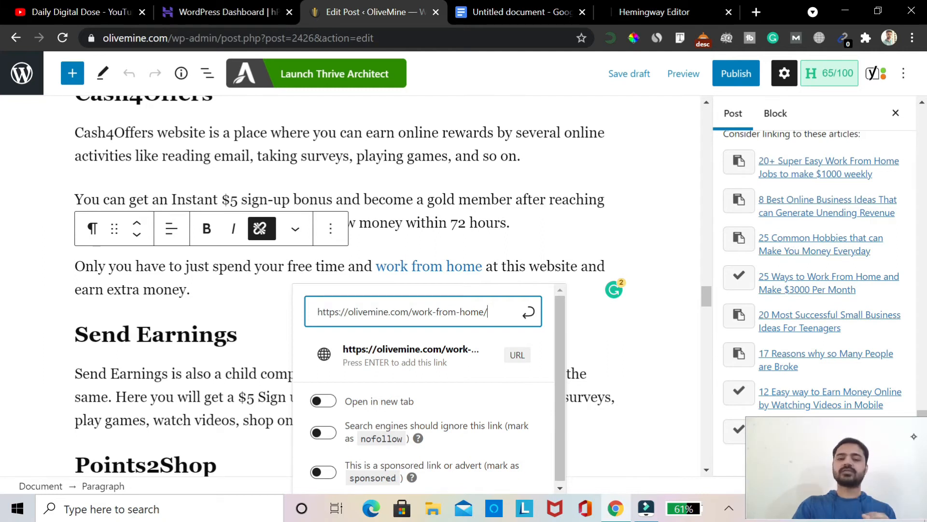
pyautogui.press('Return')
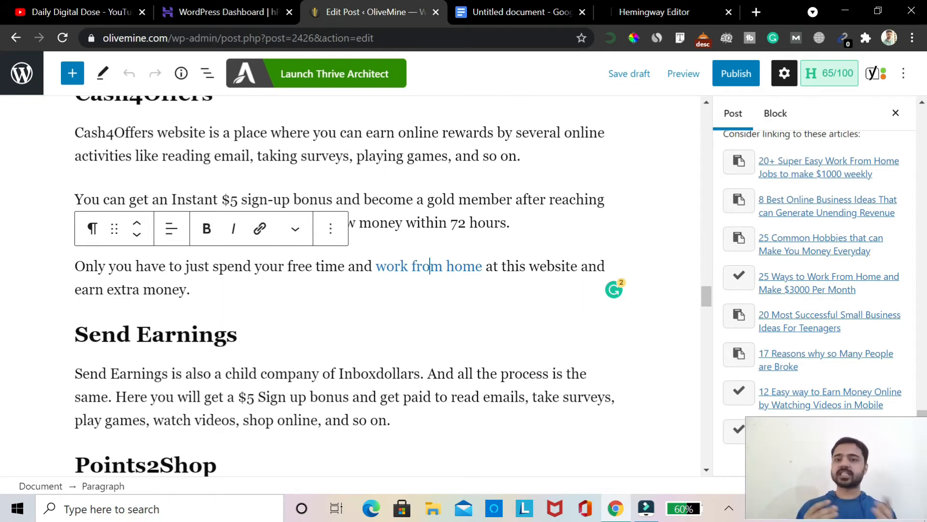
pyautogui.scroll(15, 338, 290)
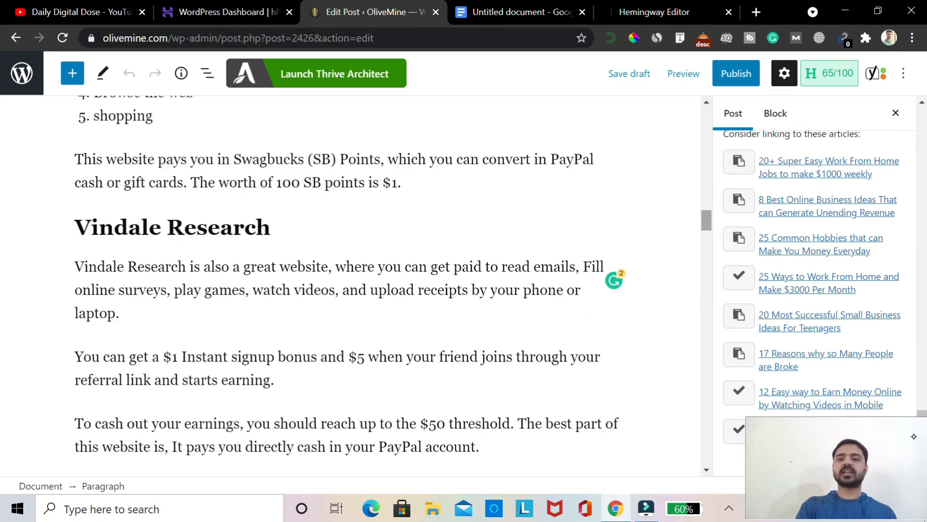
pyautogui.scroll(6, 338, 285)
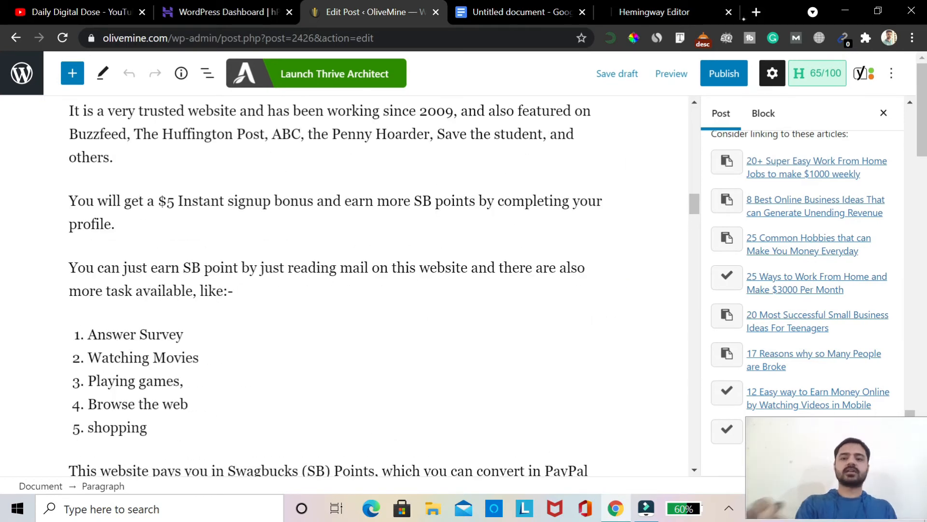
pyautogui.scroll(10, 338, 285)
pyautogui.scroll(-10, 338, 285)
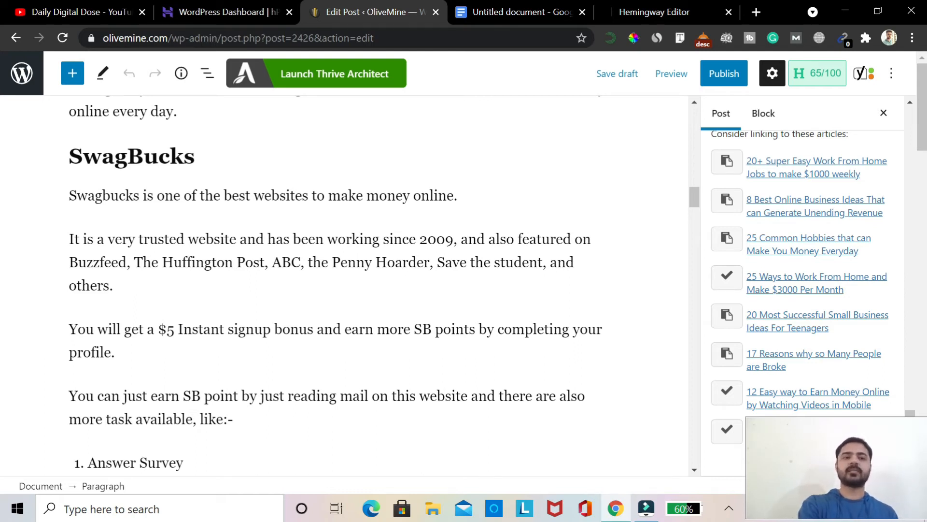
pyautogui.click(456, 196)
pyautogui.click(177, 111)
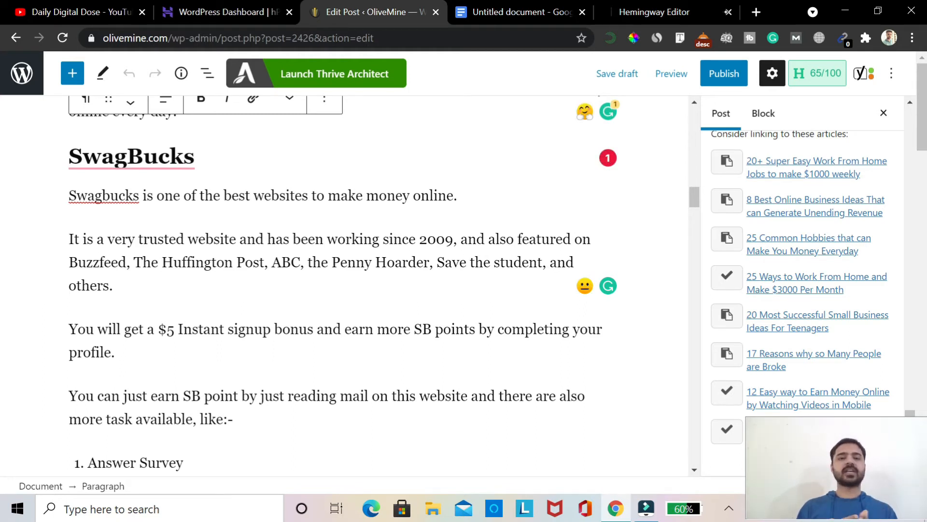
pyautogui.moveTo(69, 196); pyautogui.dragTo(139, 195)
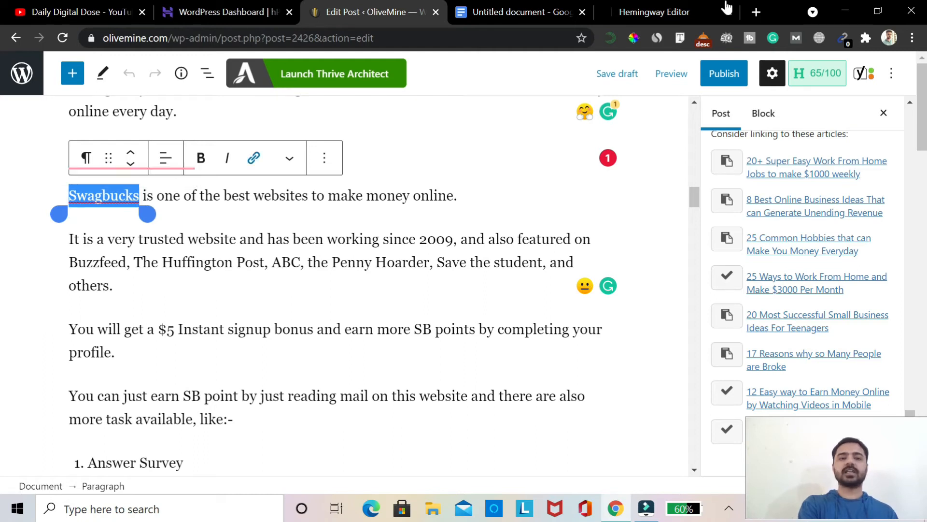
pyautogui.hotkey('ctrl', 'k')
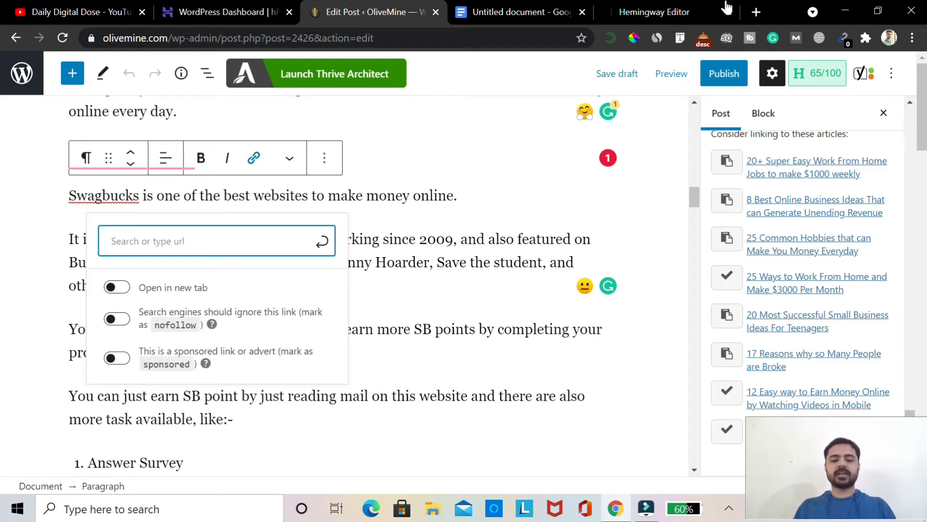
pyautogui.hotkey('ctrl', 'v')
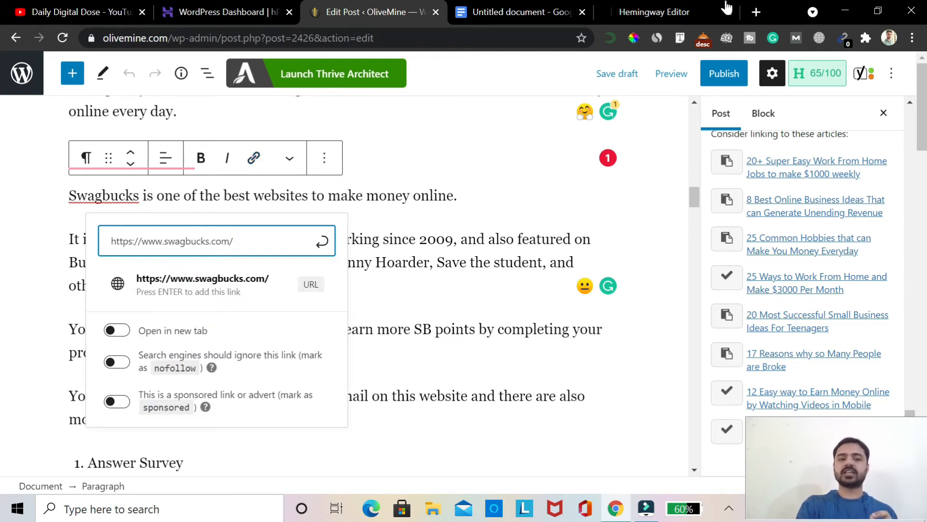
pyautogui.press('Tab')
pyautogui.press('Tab')
pyautogui.press('space')
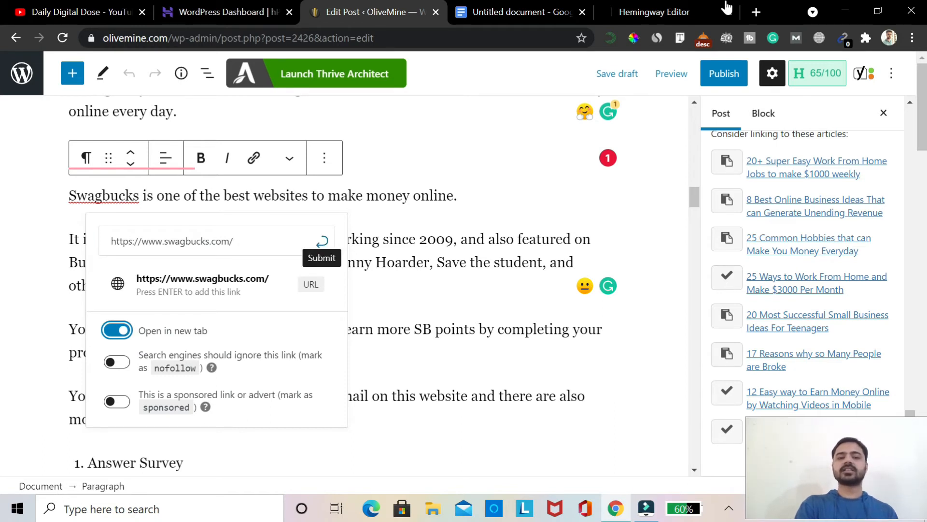
pyautogui.press('Return')
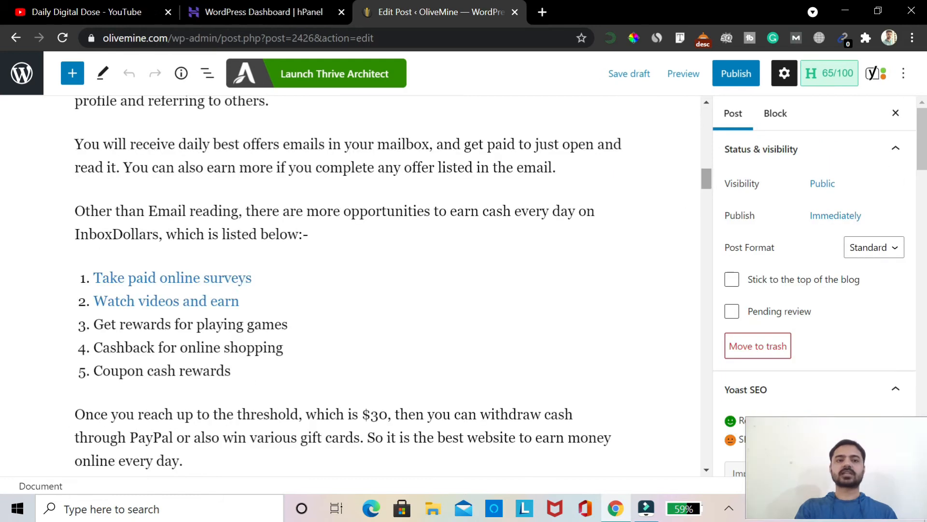
# Edit the Google preview snippet and remove the Separator and Site title variables from the SEO title.
pyautogui.scroll(15, 338, 290)
pyautogui.scroll(-20, 338, 290)
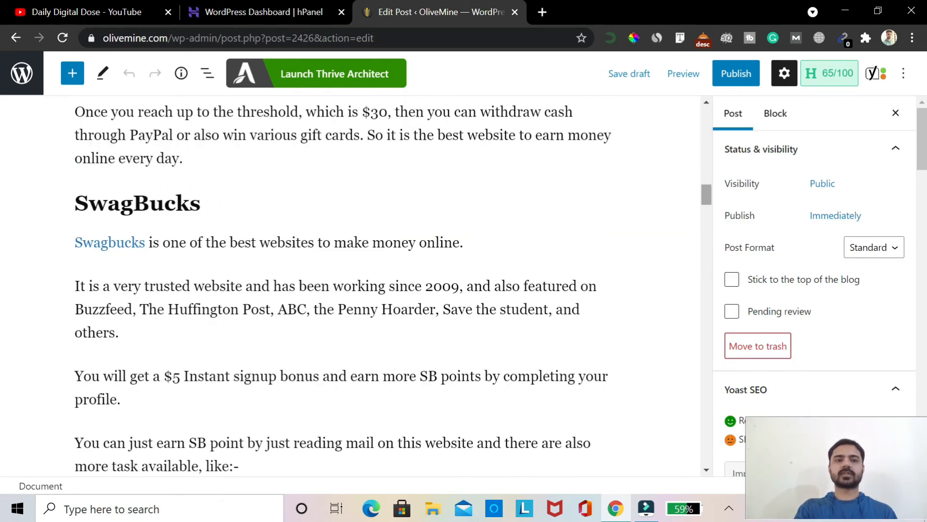
pyautogui.scroll(1, 339, 289)
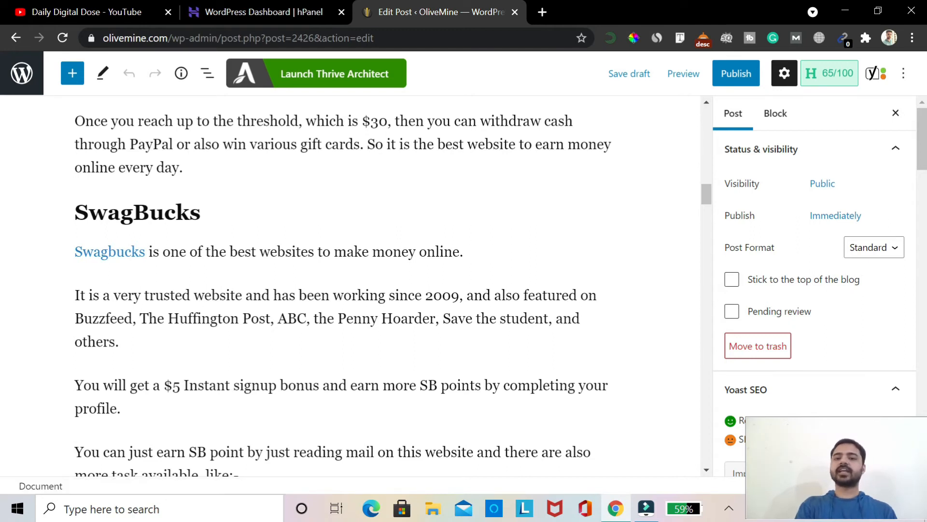
pyautogui.scroll(-20, 338, 290)
pyautogui.scroll(10, 338, 290)
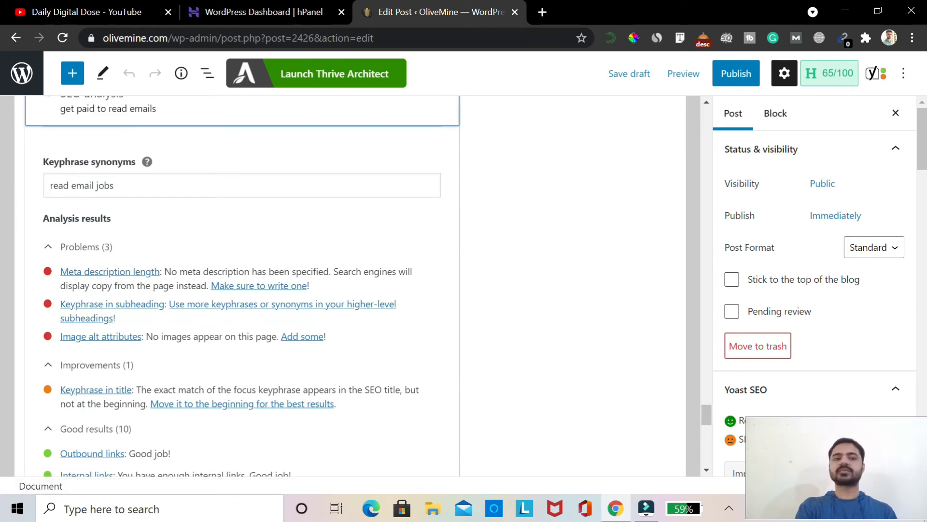
pyautogui.scroll(6, 338, 290)
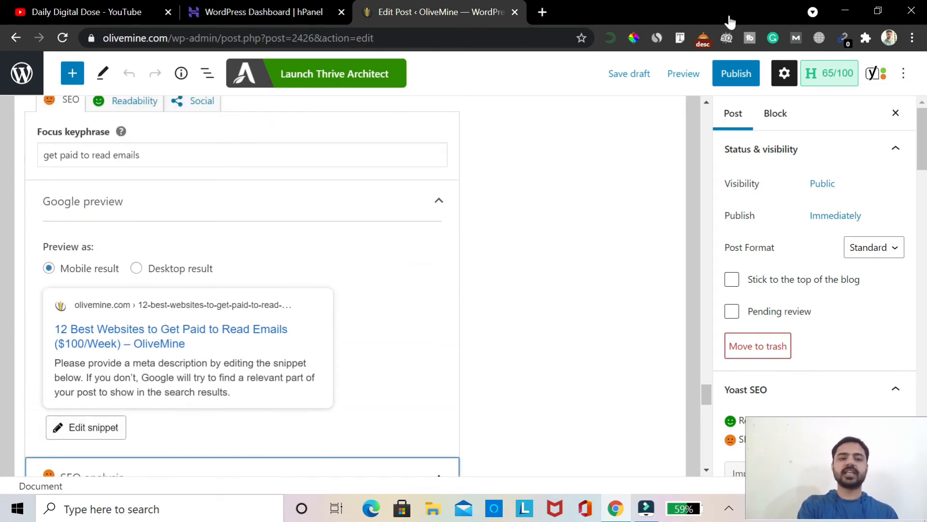
pyautogui.click(85, 427)
pyautogui.scroll(-4, 242, 290)
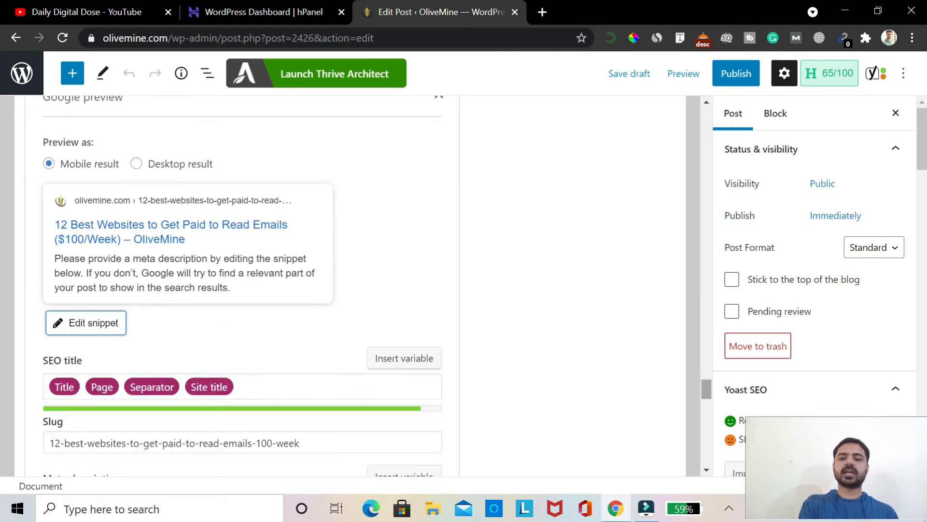
pyautogui.click(310, 282)
pyautogui.press('BackSpace')
pyautogui.press('BackSpace')
pyautogui.press('BackSpace')
pyautogui.press('BackSpace')
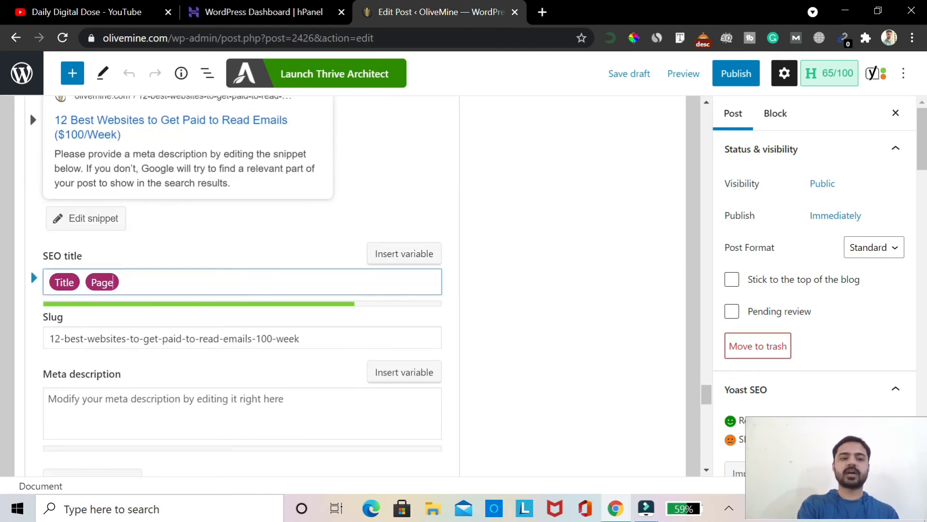
# Shorten the post's slug to "get-paid-to-read-emails".
pyautogui.click(143, 338)
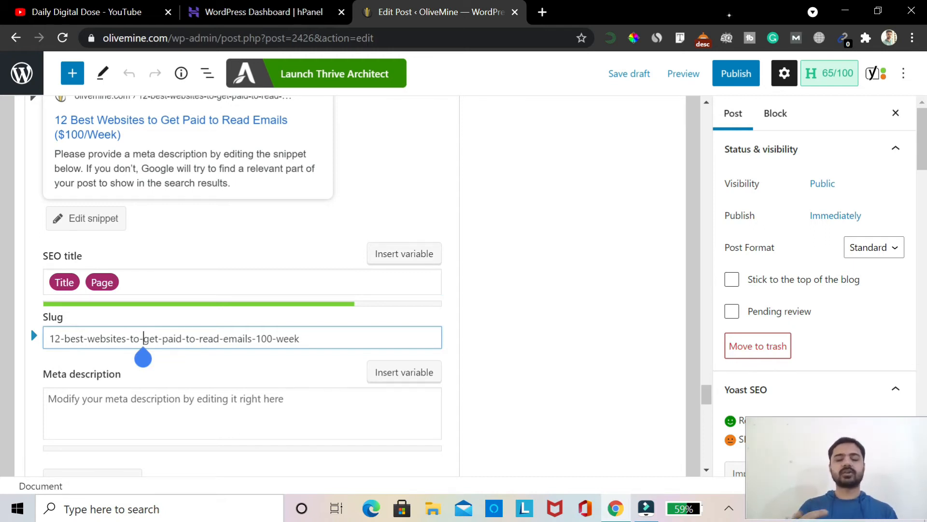
pyautogui.press('BackSpace')
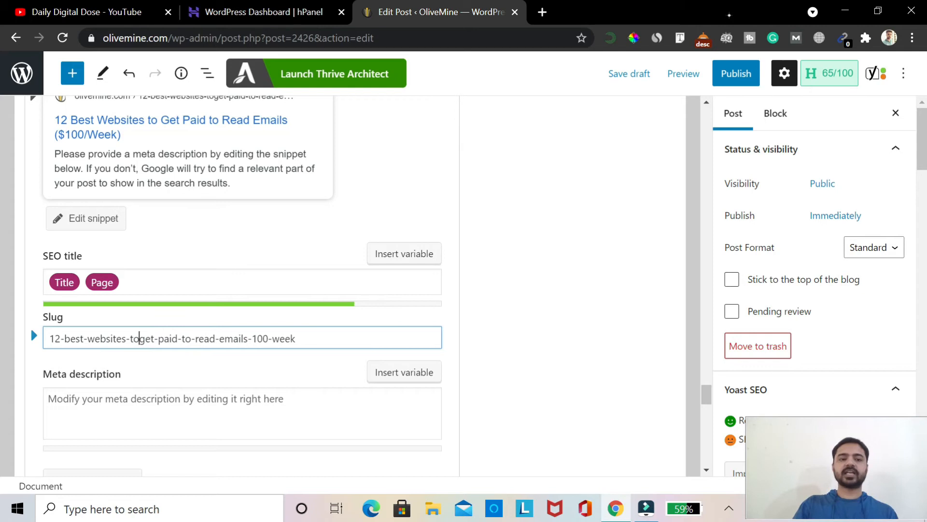
pyautogui.hotkey('shift', 'Home')
pyautogui.press('BackSpace')
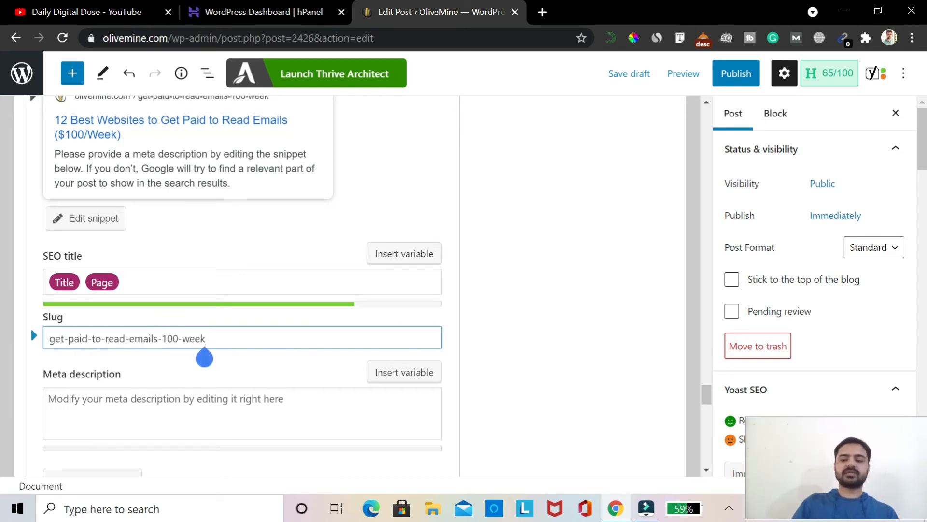
pyautogui.press('BackSpace')
pyautogui.press('BackSpace')
pyautogui.press('BackSpace')
pyautogui.press('BackSpace')
pyautogui.press('BackSpace')
pyautogui.press('BackSpace')
pyautogui.press('BackSpace')
pyautogui.press('BackSpace')
pyautogui.press('BackSpace')
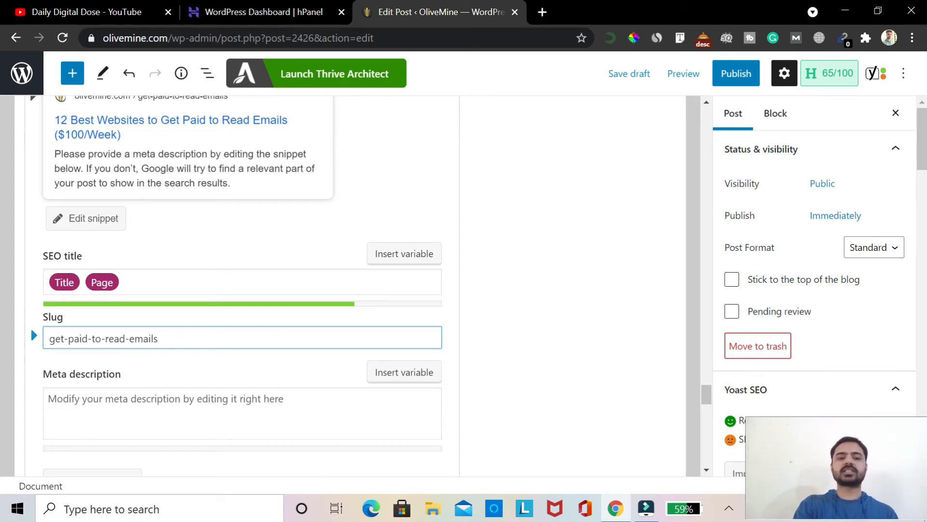
# Write a meta description opening with "Want to Get paid to read emails?" about websites that pay extra money for reading mailbox emails, and review the SEO analysis.
pyautogui.click(47, 415)
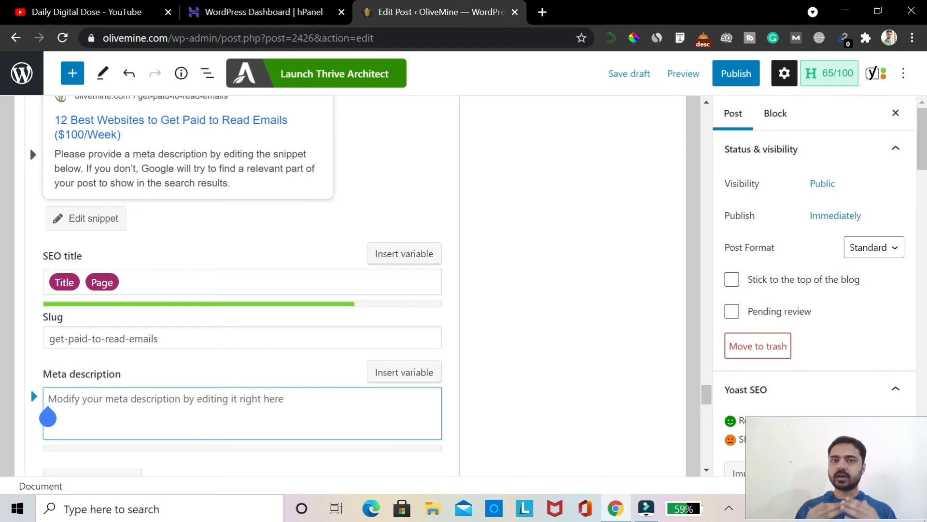
pyautogui.write("Want to Get paid to read emails? Now these websites will help you to earn some extra money for reading your mailbox emails. Don't believe, Just check it.")
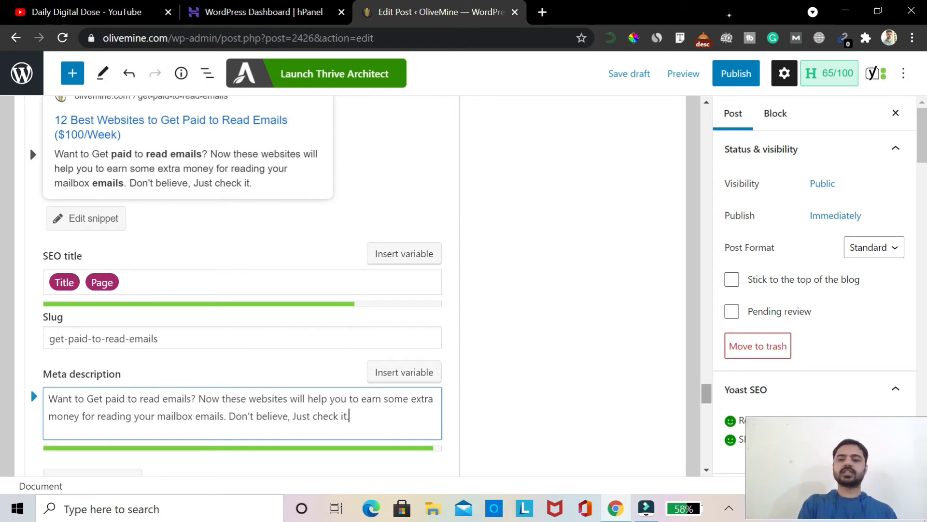
pyautogui.scroll(-2, 242, 285)
pyautogui.scroll(-5, 242, 285)
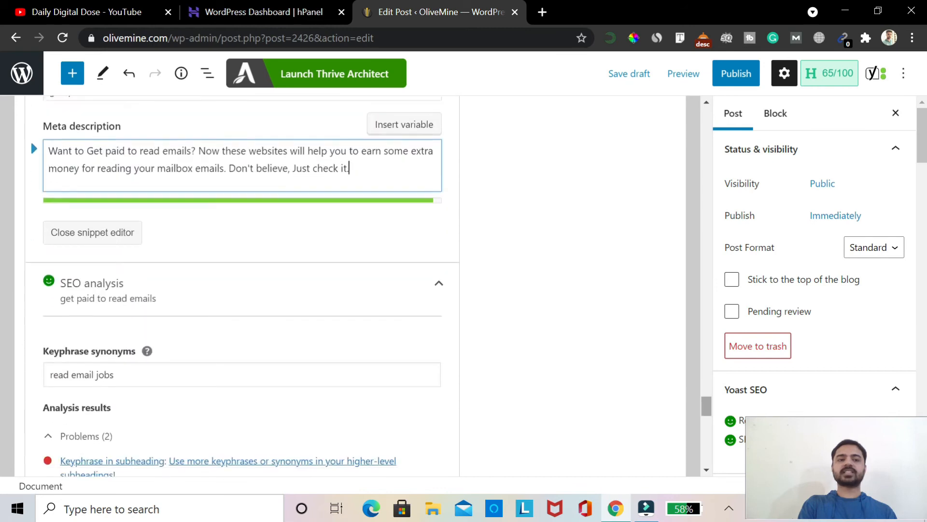
pyautogui.scroll(1, 242, 285)
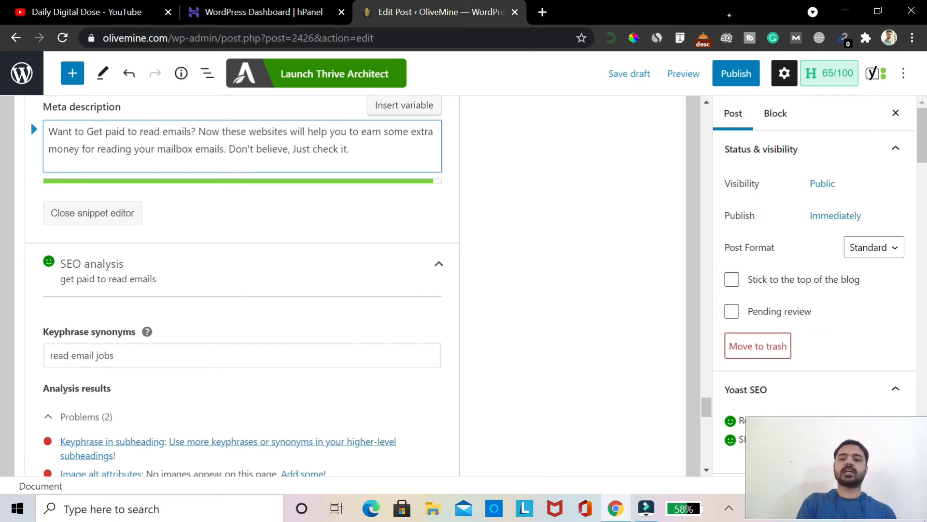
pyautogui.scroll(-3, 338, 285)
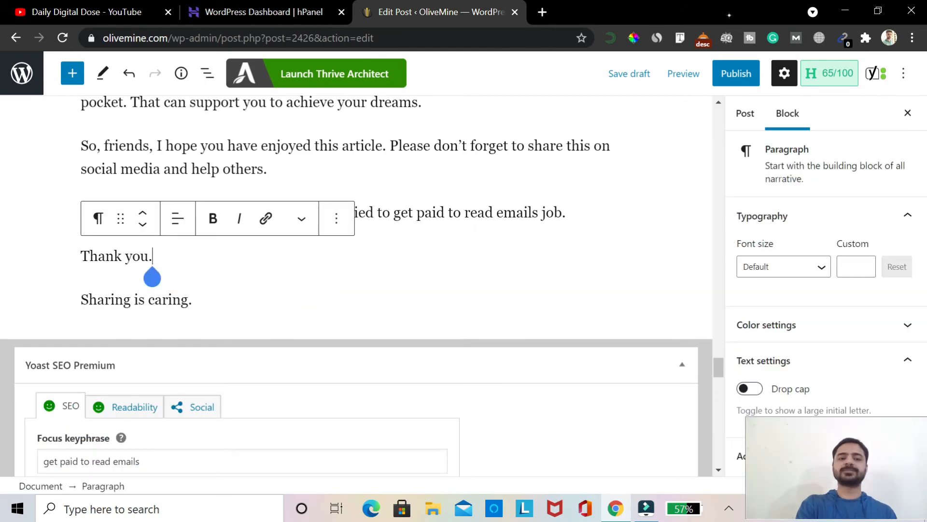
# Insert an image block below the "Leave a comment below" paragraph and upload the "12 Best Websites to Get Paid to Read Emails" pin from Pinterest Pins.
pyautogui.click(565, 213)
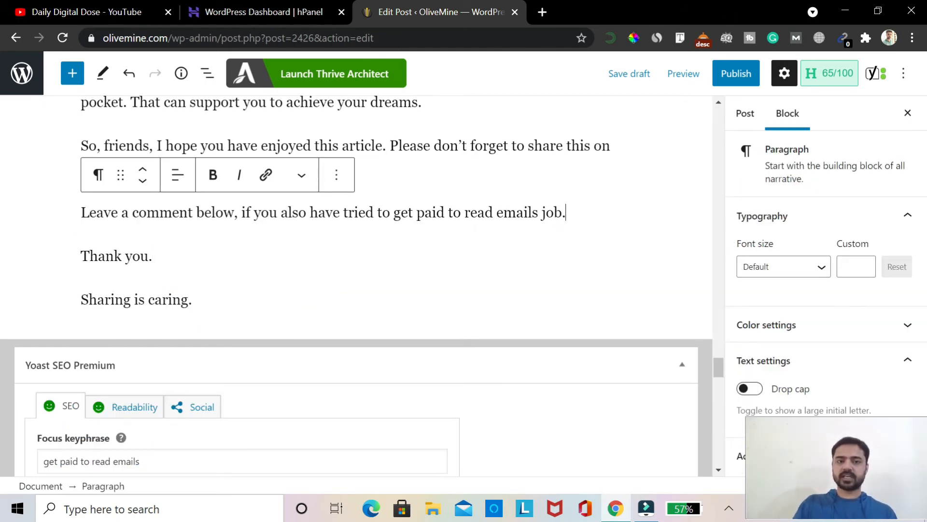
pyautogui.press('Return')
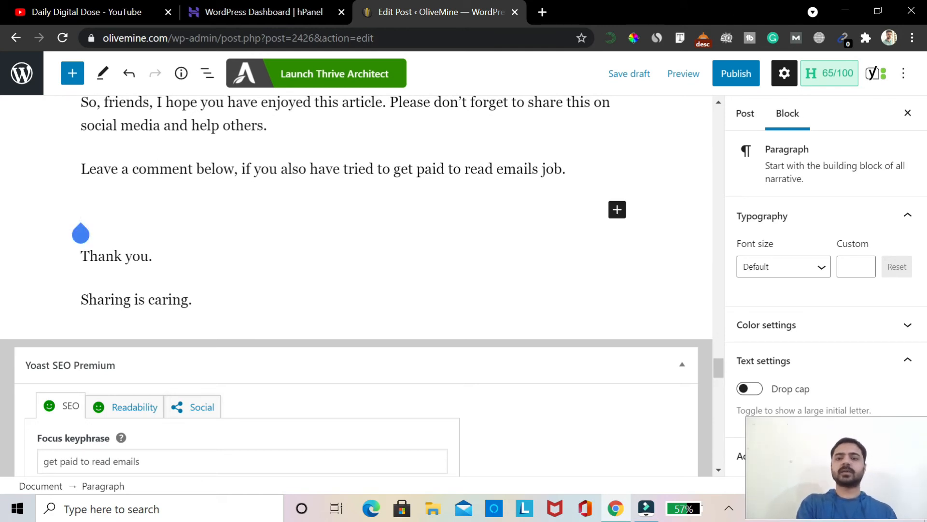
pyautogui.click(617, 210)
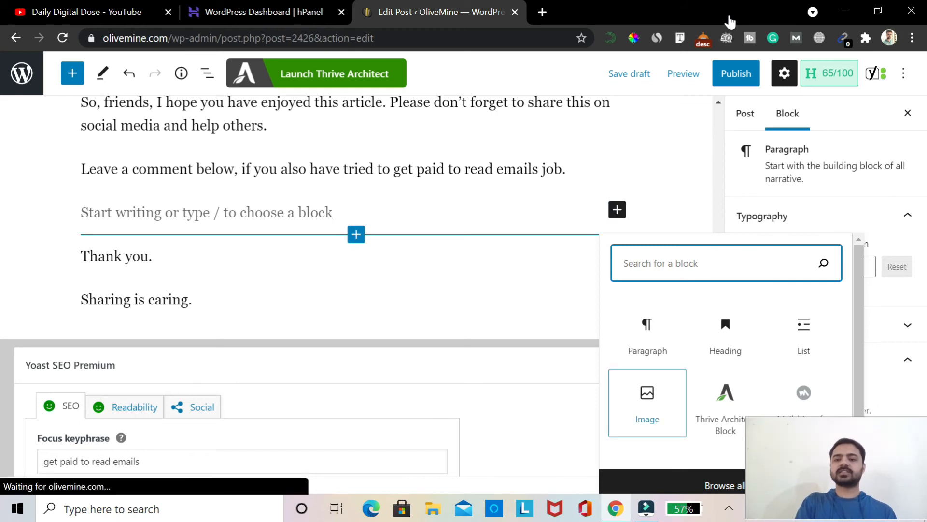
pyautogui.click(647, 403)
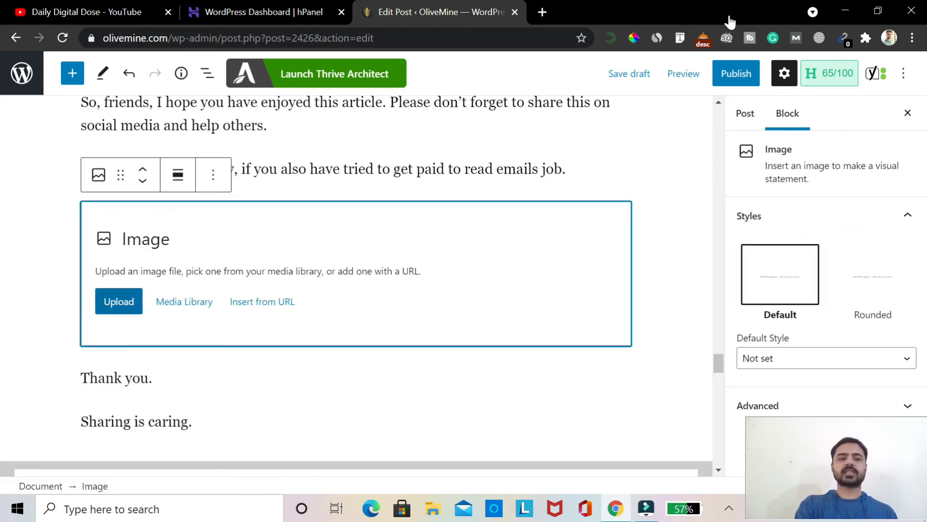
pyautogui.click(119, 301)
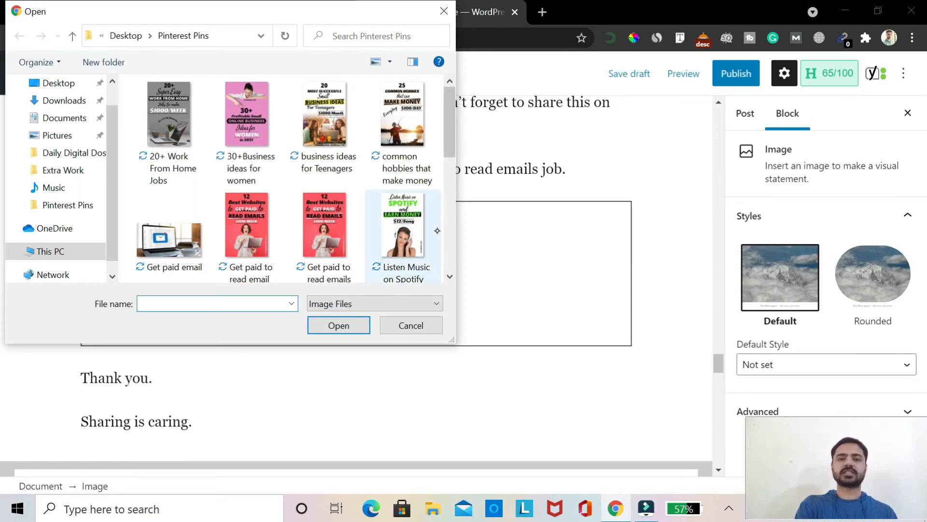
pyautogui.moveTo(448, 138); pyautogui.dragTo(449, 146)
pyautogui.click(341, 324)
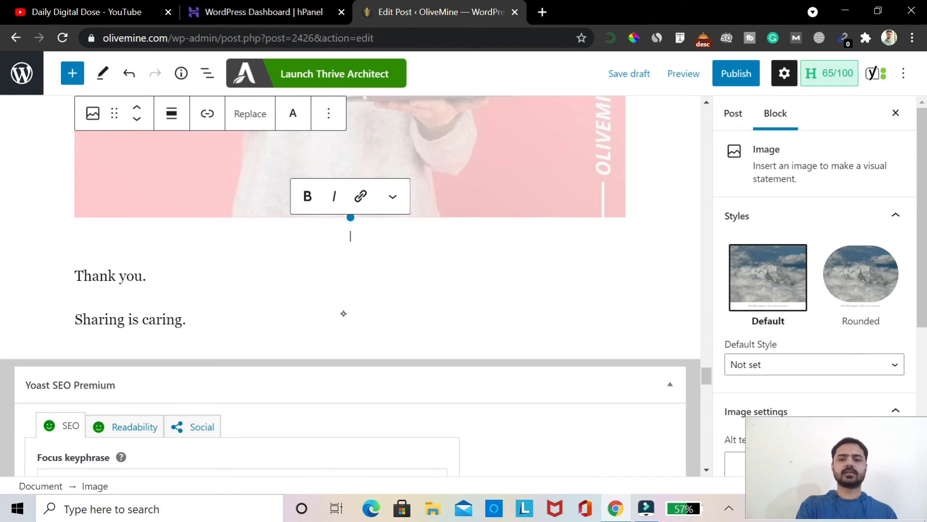
# Look over the uploaded pin image in the post from its headline down to the closing paragraphs.
pyautogui.scroll(10, 344, 314)
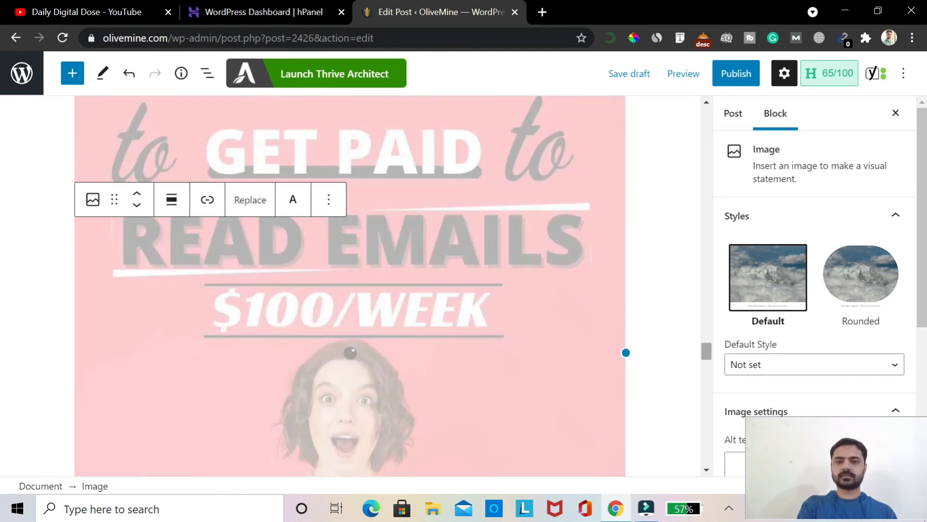
pyautogui.scroll(-10, 343, 313)
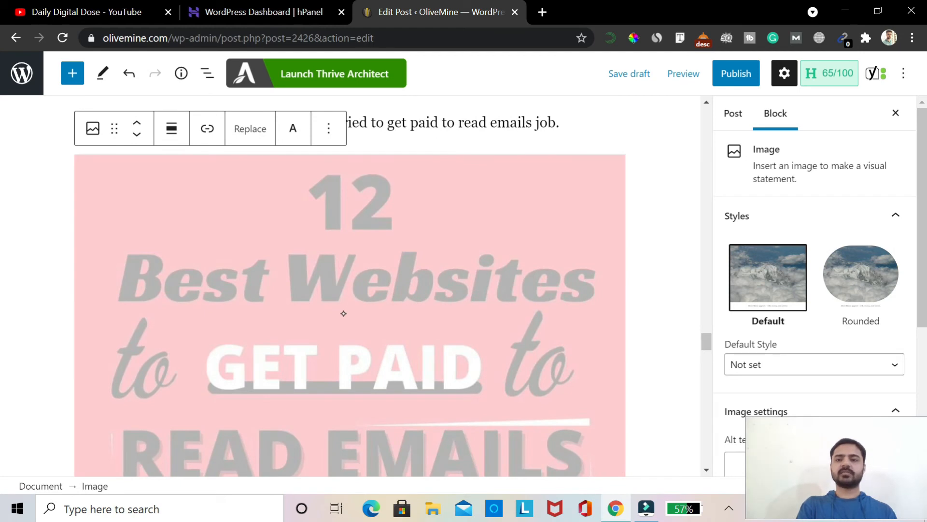
pyautogui.scroll(1, 344, 313)
pyautogui.scroll(-10, 343, 313)
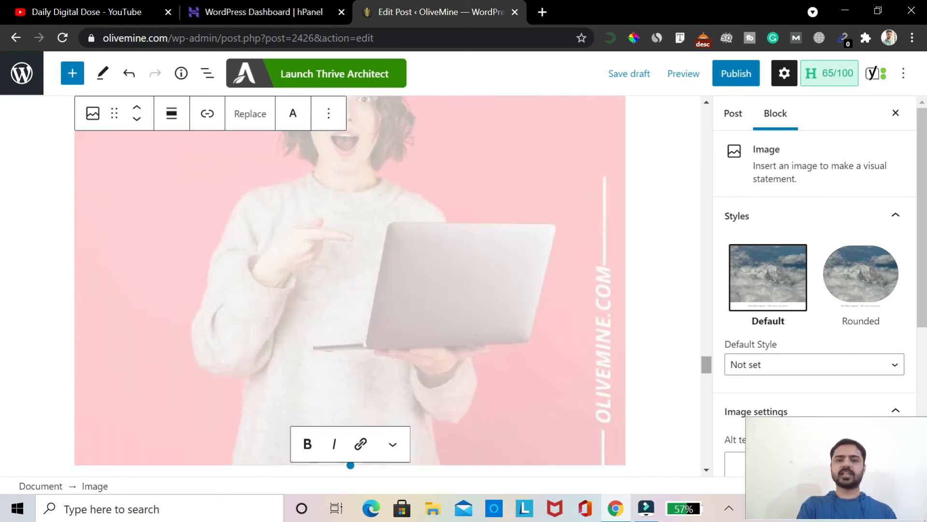
pyautogui.scroll(10, 343, 313)
pyautogui.scroll(2, 344, 313)
pyautogui.scroll(-3, 343, 314)
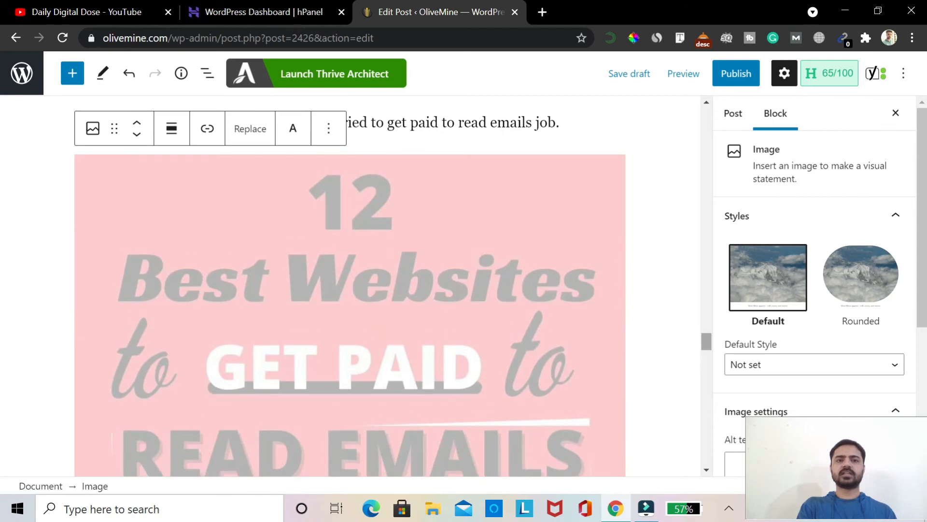
pyautogui.scroll(2, 343, 314)
pyautogui.scroll(-12, 343, 314)
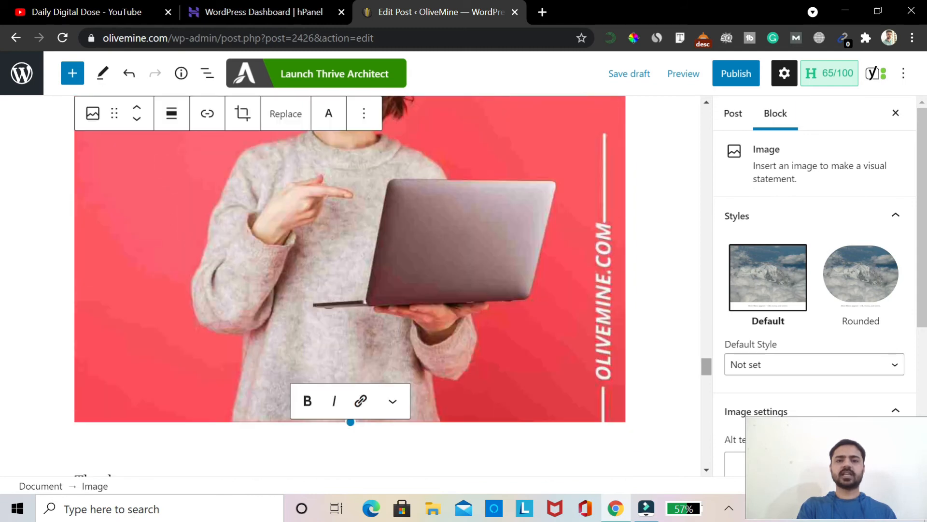
pyautogui.scroll(10, 343, 313)
pyautogui.scroll(1, 343, 313)
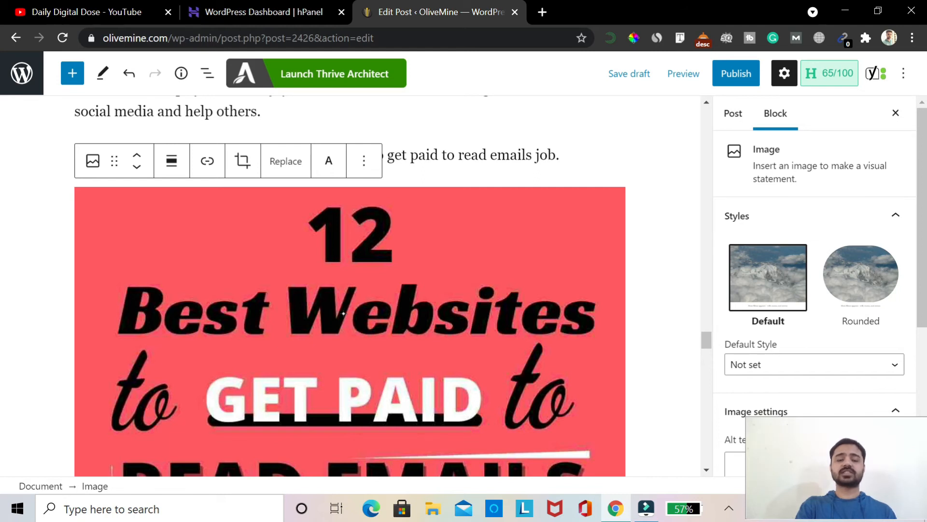
# Set the pin image's alt text to "get paid to read emails".
pyautogui.click(343, 313)
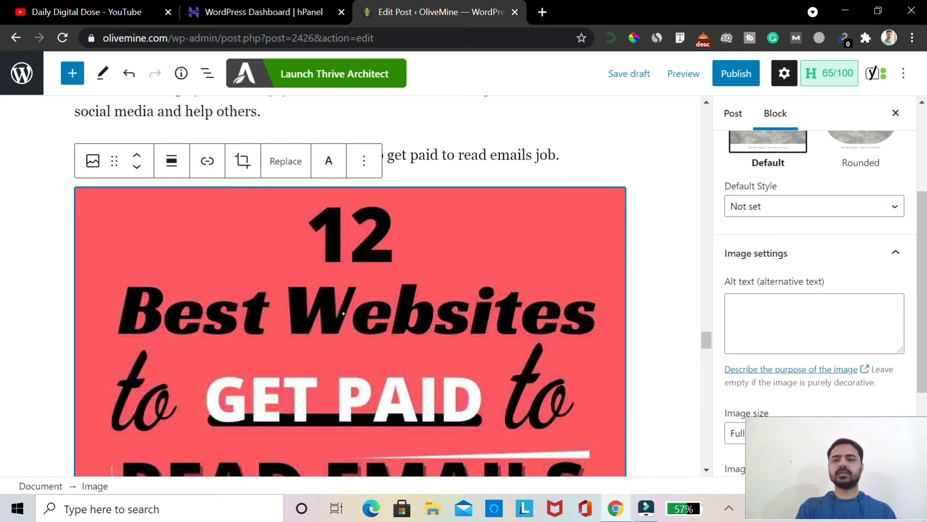
pyautogui.scroll(-1, 814, 299)
pyautogui.scroll(-1, 815, 299)
pyautogui.click(814, 235)
pyautogui.write('get ')
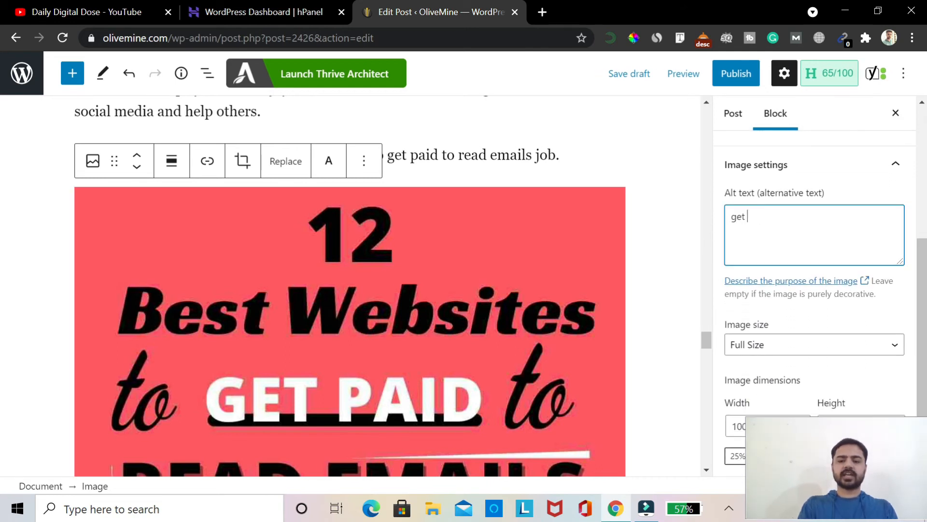
pyautogui.write('paid to ')
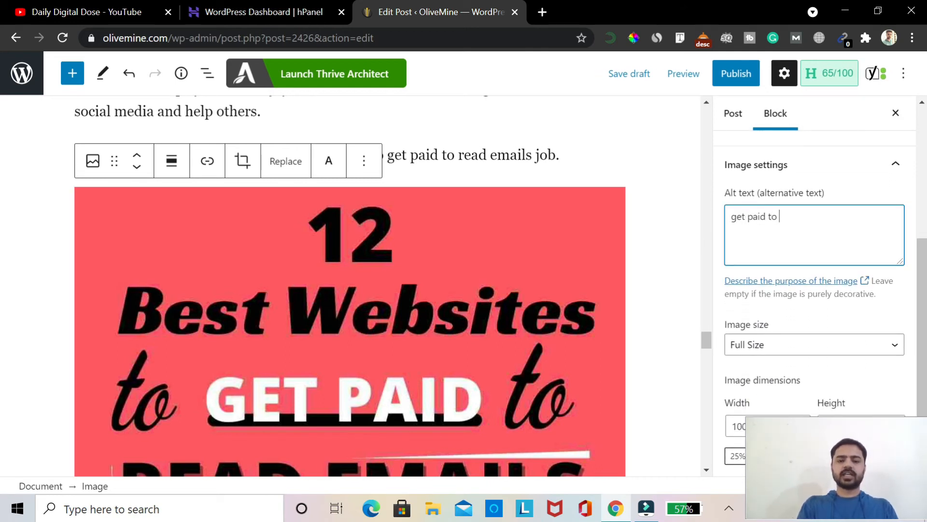
pyautogui.write('read emails')
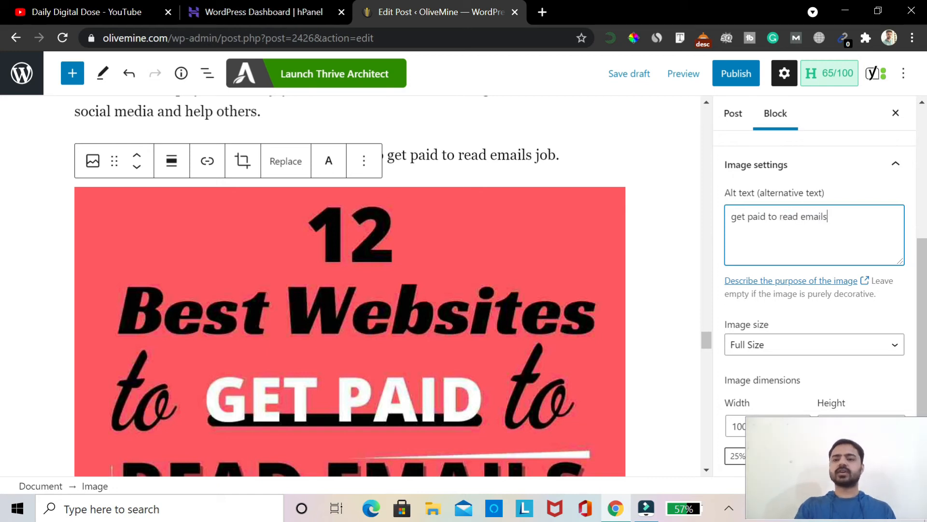
# Scale the pin image to 50% and center it in the post, and review the SEO analysis results.
pyautogui.scroll(-1, 821, 304)
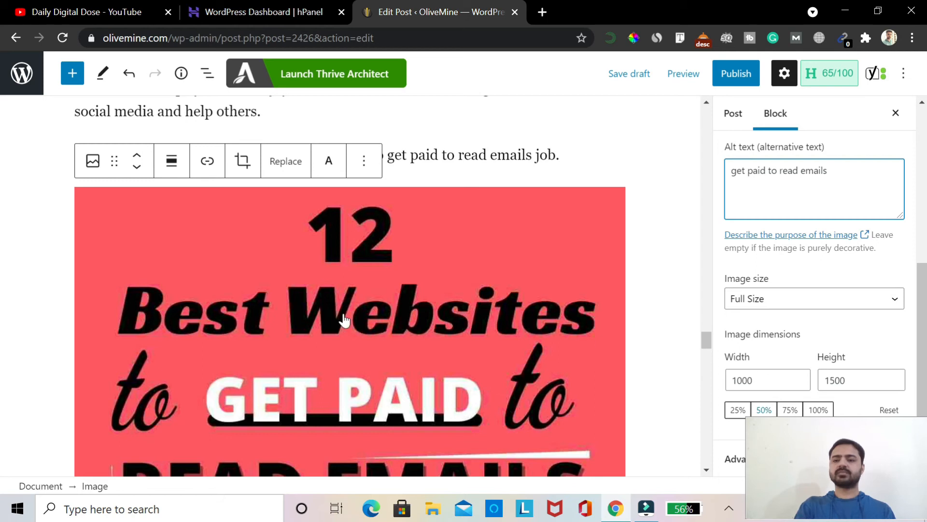
pyautogui.click(764, 410)
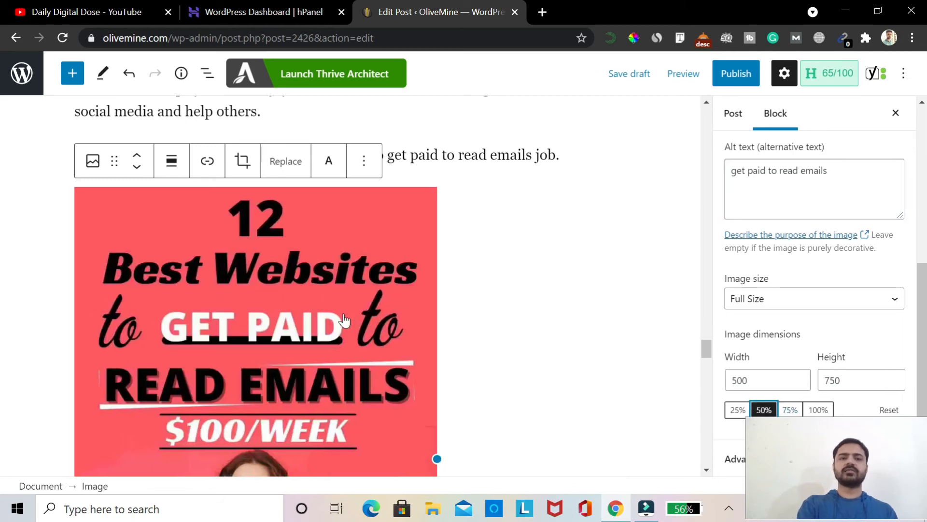
pyautogui.click(172, 161)
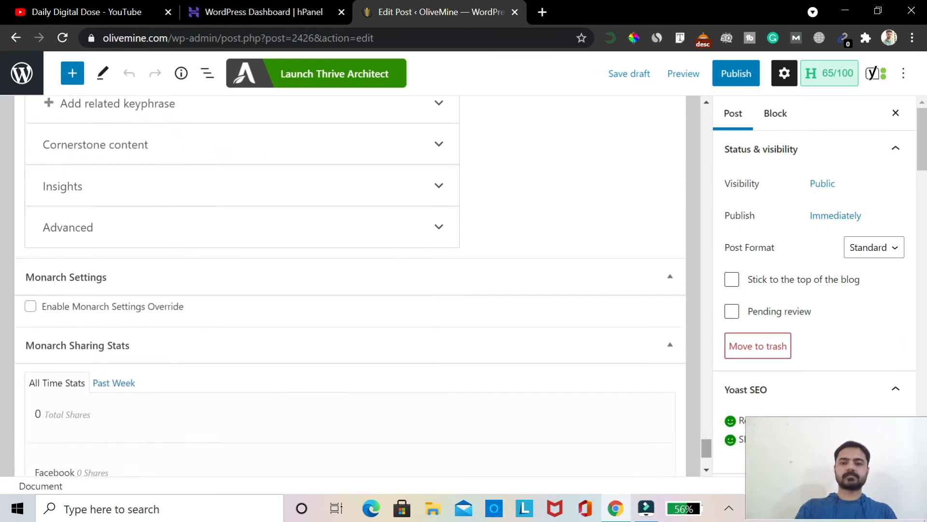
pyautogui.scroll(10, 241, 290)
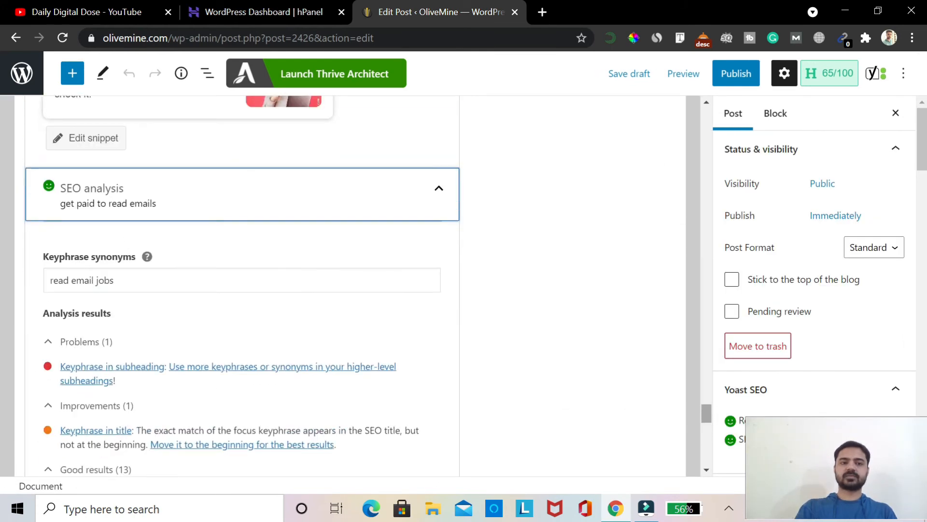
pyautogui.scroll(15, 338, 285)
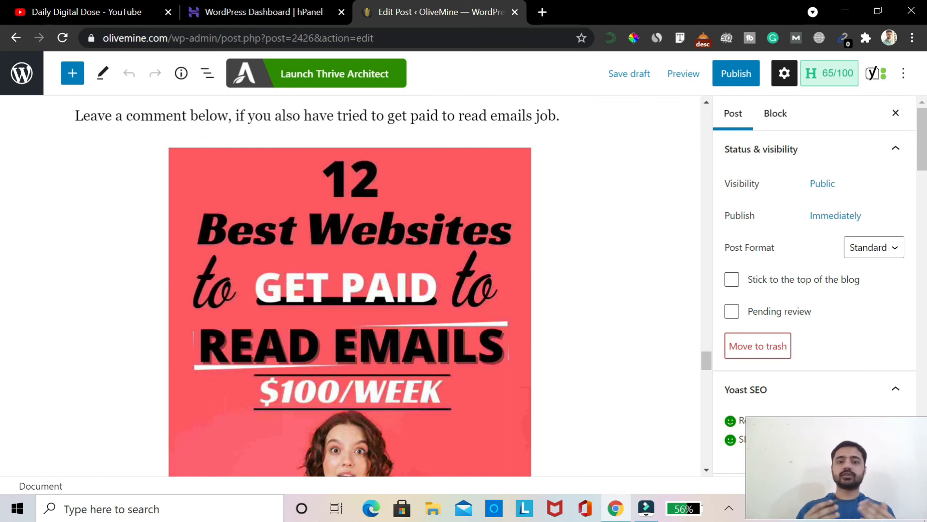
pyautogui.scroll(-20, 338, 285)
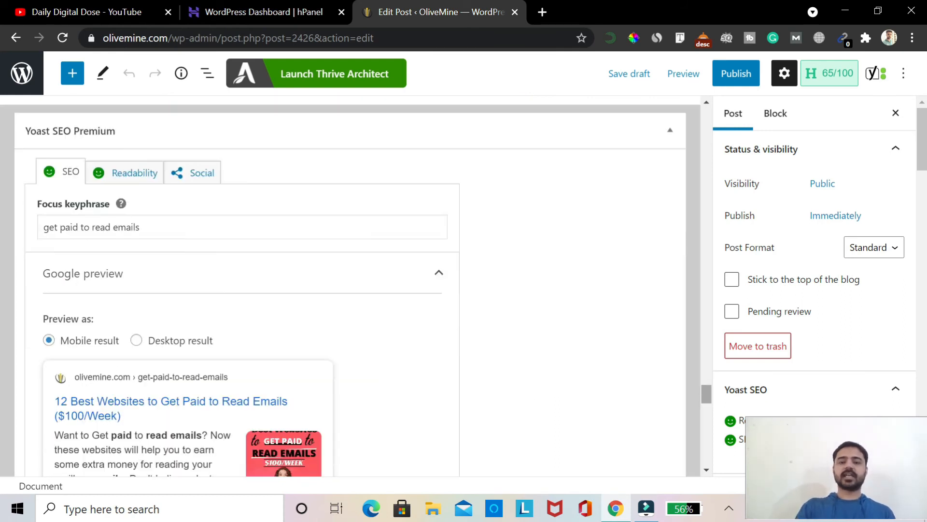
pyautogui.scroll(-3, 343, 313)
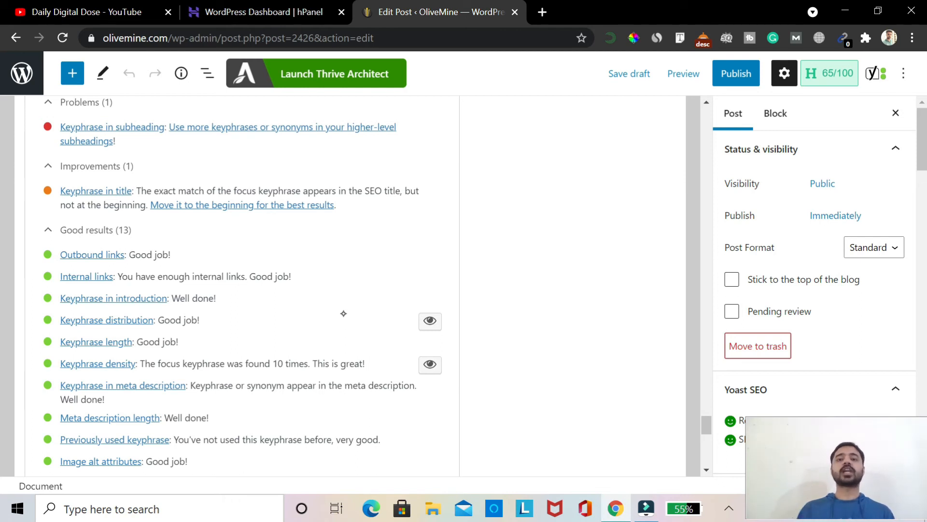
pyautogui.scroll(10, 343, 314)
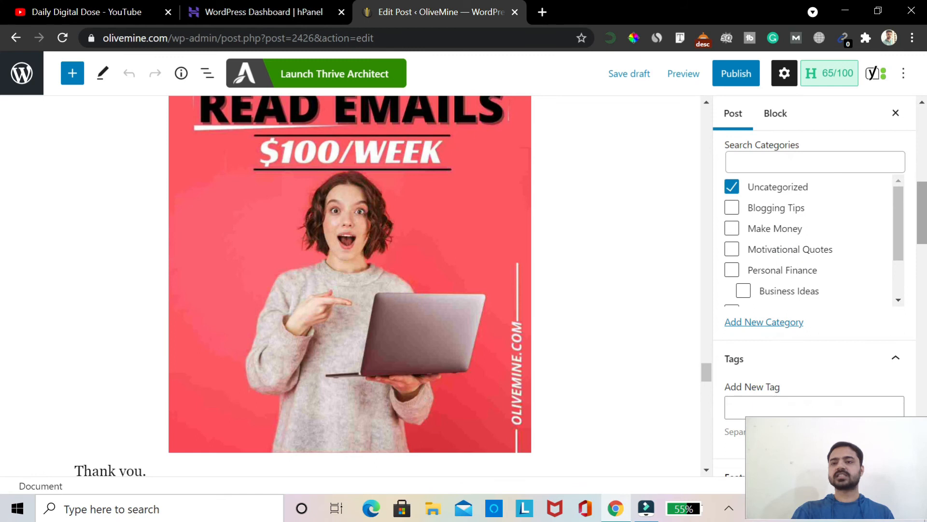
# Change the post's category from Uncategorized to Make Money.
pyautogui.scroll(1, 815, 270)
pyautogui.click(815, 183)
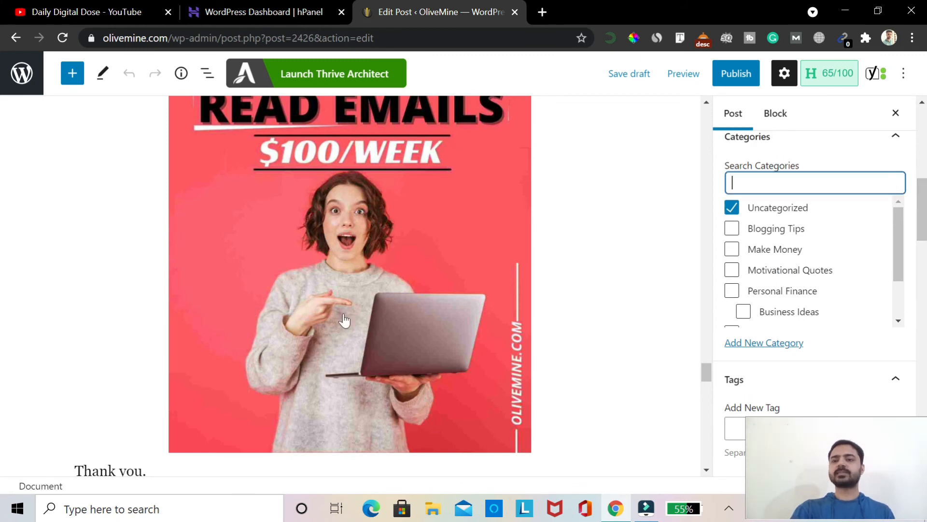
pyautogui.press('Tab')
pyautogui.press('space')
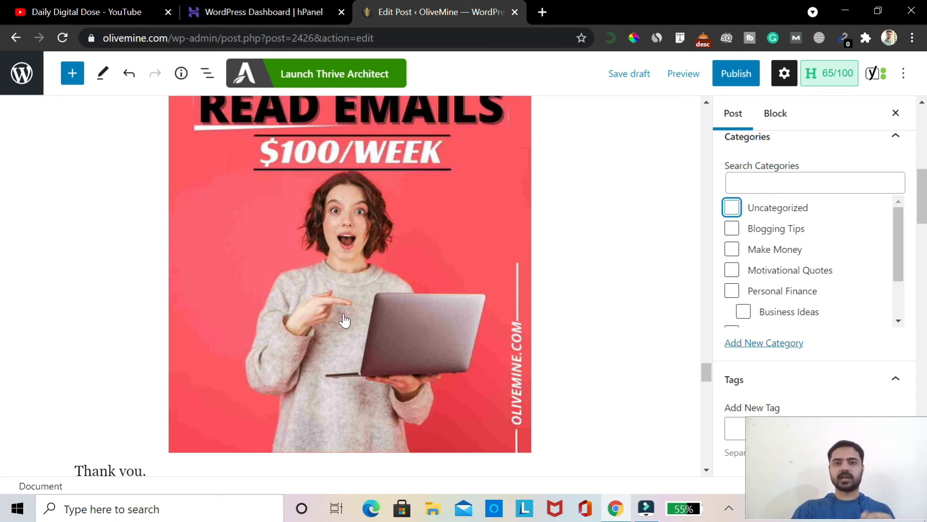
pyautogui.moveTo(899, 244); pyautogui.dragTo(898, 249)
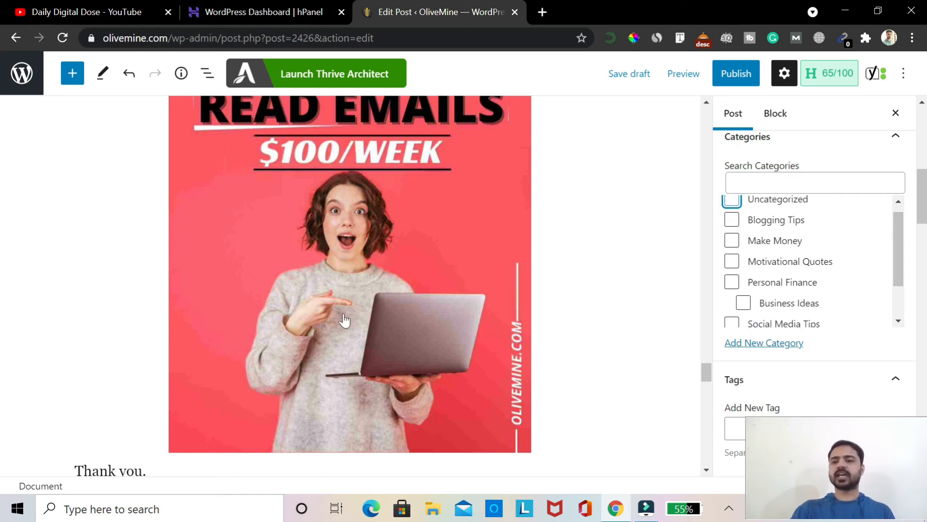
pyautogui.click(732, 240)
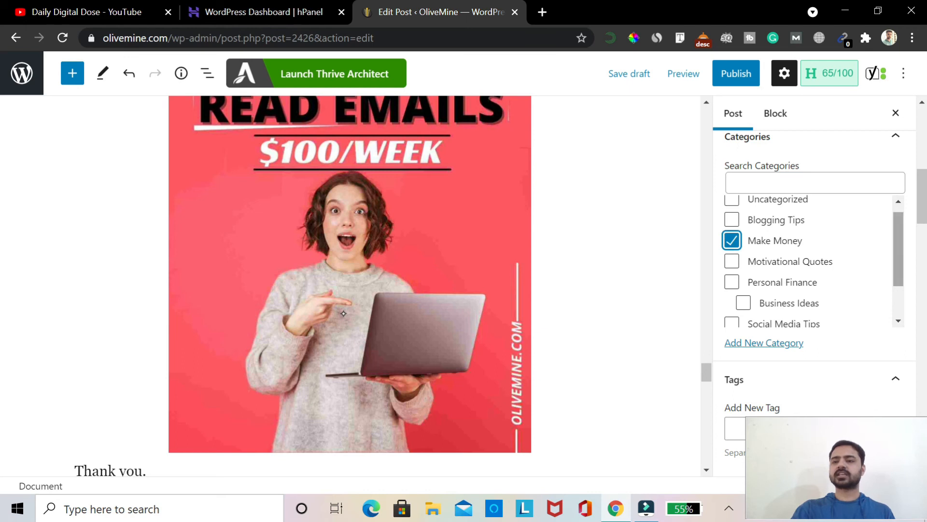
# Add the existing tag "Make Money Online" to the post.
pyautogui.scroll(-1, 811, 261)
pyautogui.moveTo(922, 196); pyautogui.dragTo(922, 217)
pyautogui.click(814, 283)
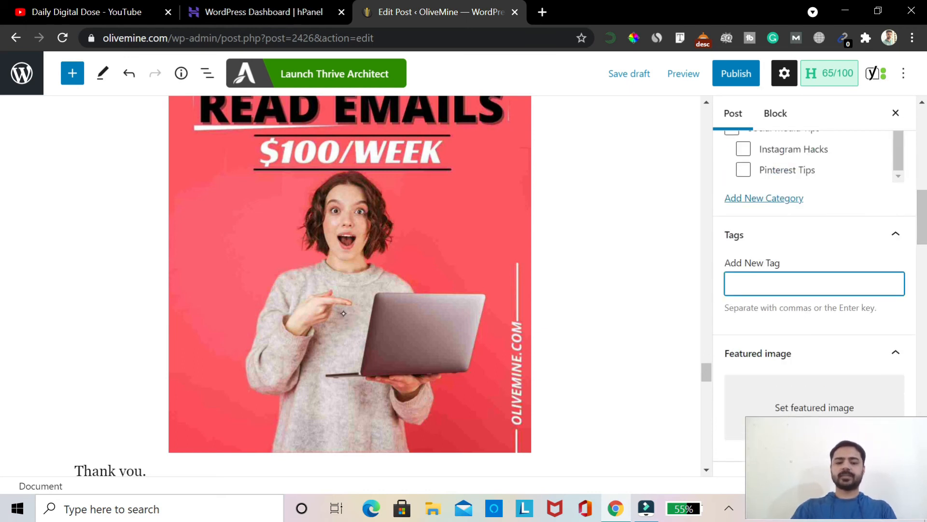
pyautogui.write('make ')
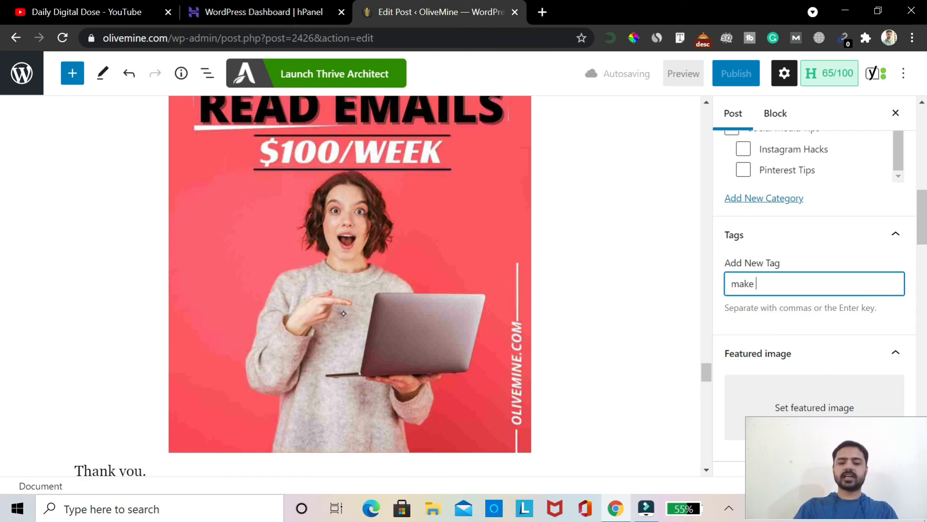
pyautogui.write('money')
pyautogui.press('Down')
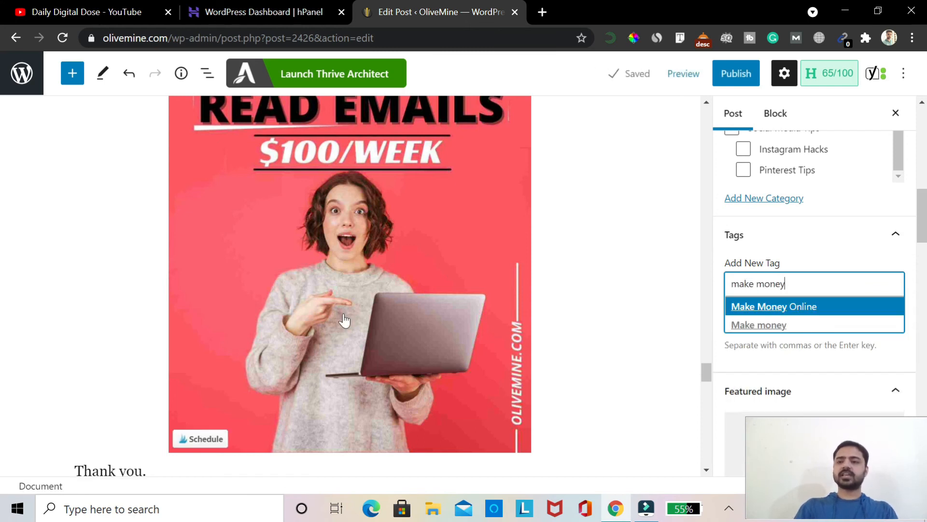
pyautogui.press('Return')
# Upload the "Get paid email" image from the Pinterest Pins folder for use as the post's featured image.
pyautogui.scroll(-3, 815, 284)
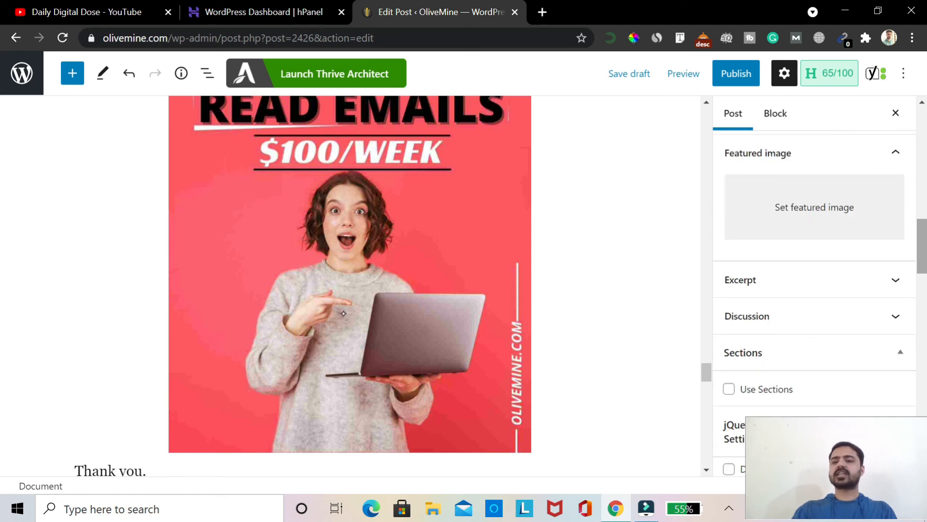
pyautogui.click(814, 207)
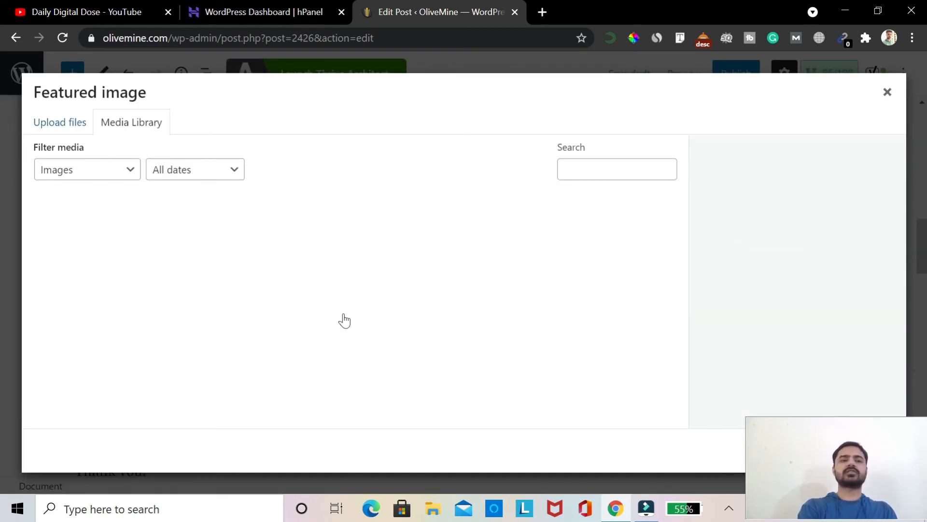
pyautogui.click(344, 320)
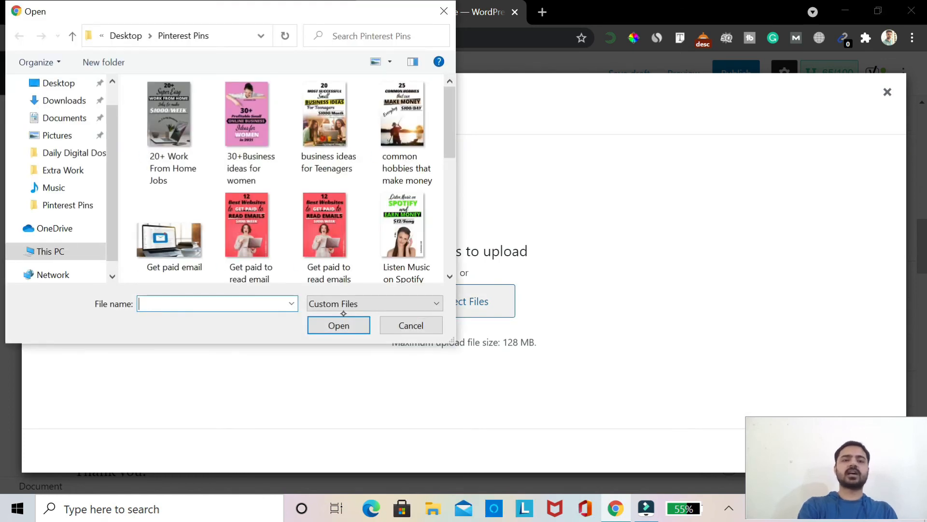
pyautogui.moveTo(451, 121)
pyautogui.mouseDown()
pyautogui.moveTo(444, 222)
pyautogui.moveTo(437, 122)
pyautogui.mouseUp()
pyautogui.doubleClick(169, 168)
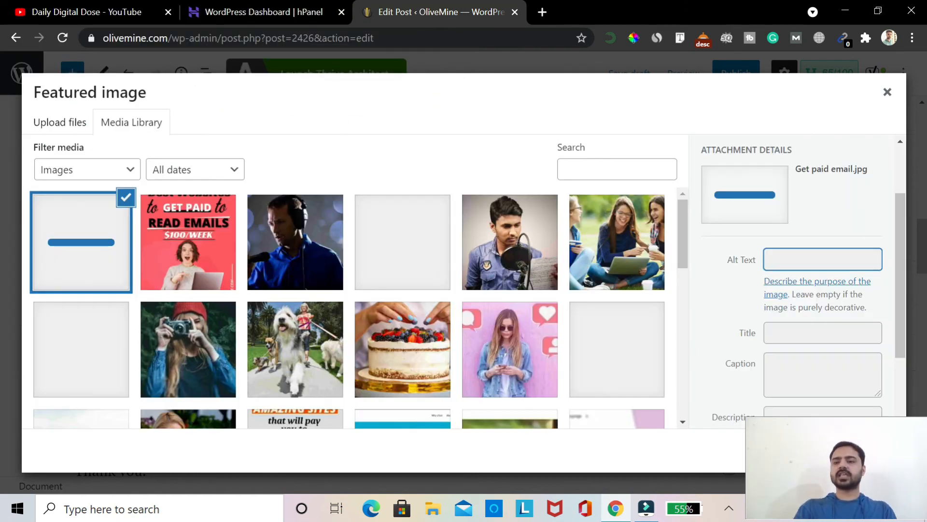
# Give the uploaded image the alt text "get paid to read emails" and set it as the featured image.
pyautogui.click(823, 272)
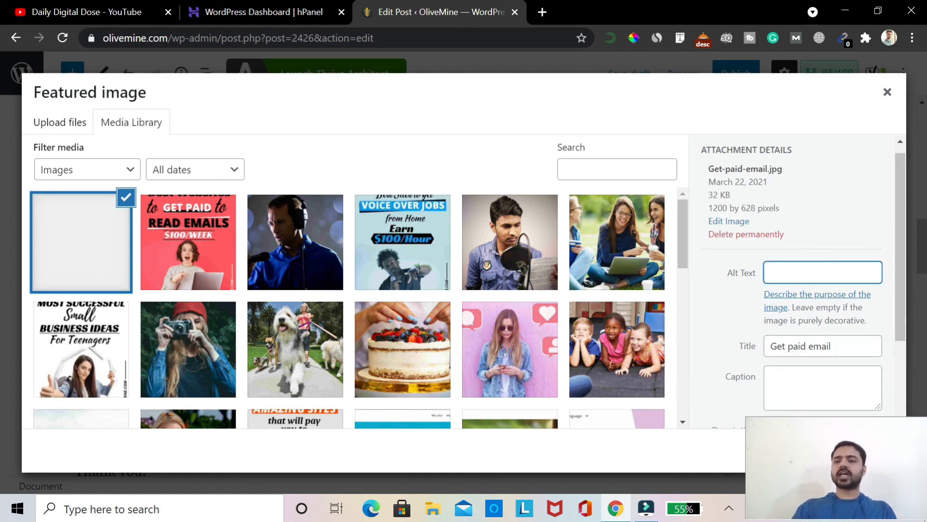
pyautogui.write('get paid to r')
pyautogui.write('ea')
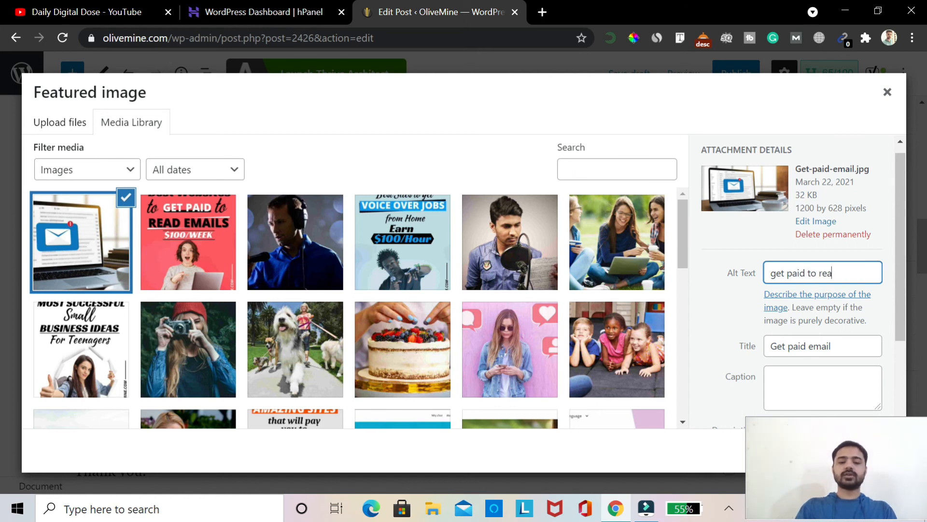
pyautogui.write('d emails')
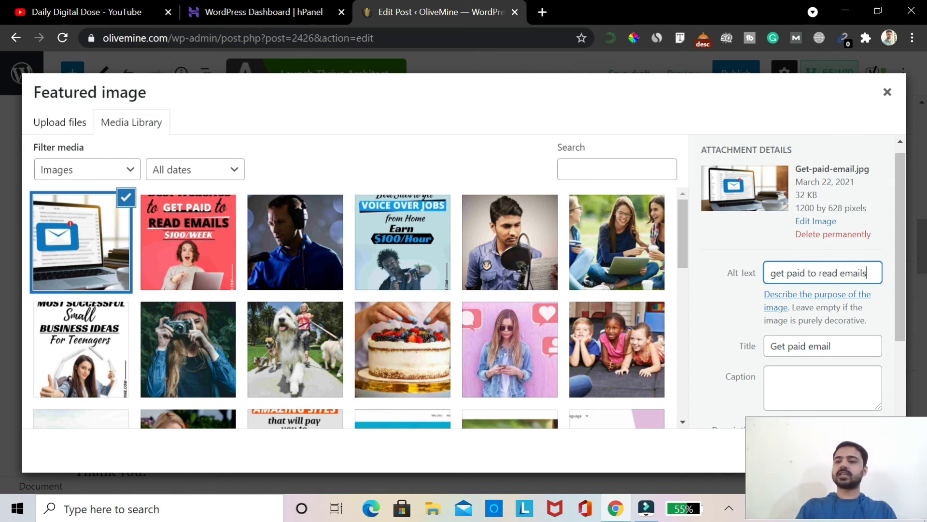
pyautogui.scroll(-1, 802, 290)
pyautogui.scroll(-2, 802, 290)
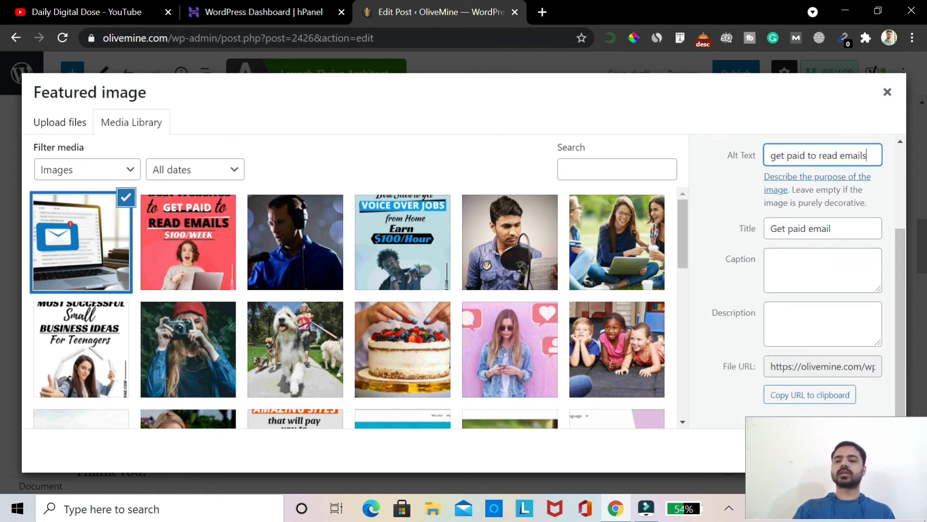
pyautogui.moveTo(783, 480); pyautogui.dragTo(558, 480)
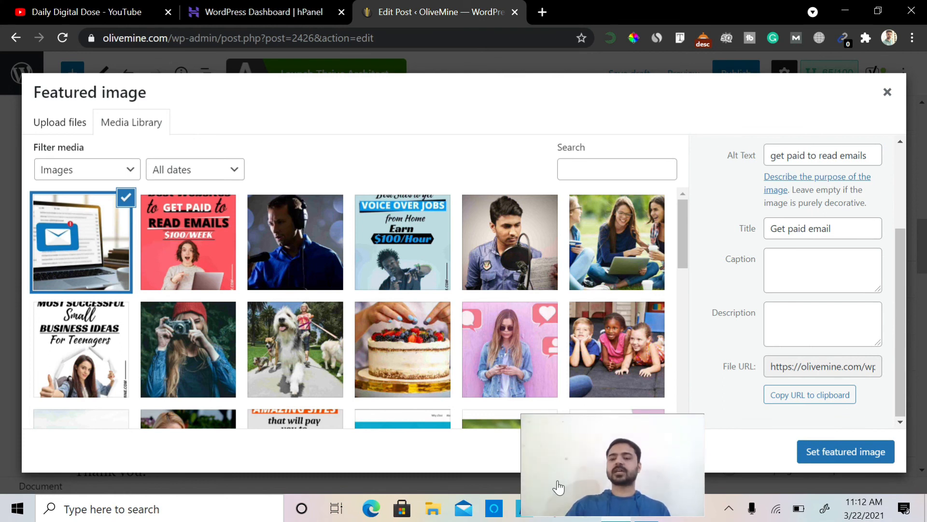
pyautogui.click(845, 451)
pyautogui.moveTo(611, 470); pyautogui.dragTo(836, 479)
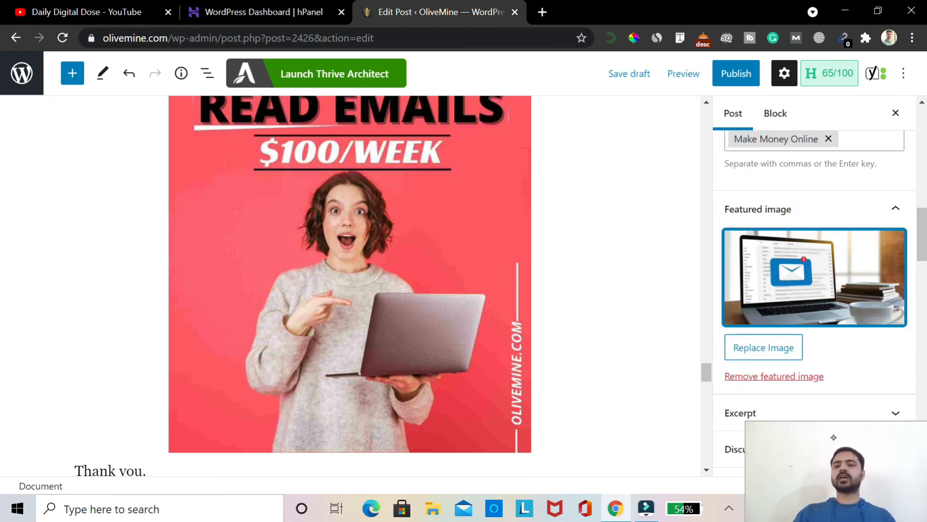
# Look through the remaining post settings and review the article from its title and introduction down to the Clicks Genie section.
pyautogui.scroll(-10, 814, 290)
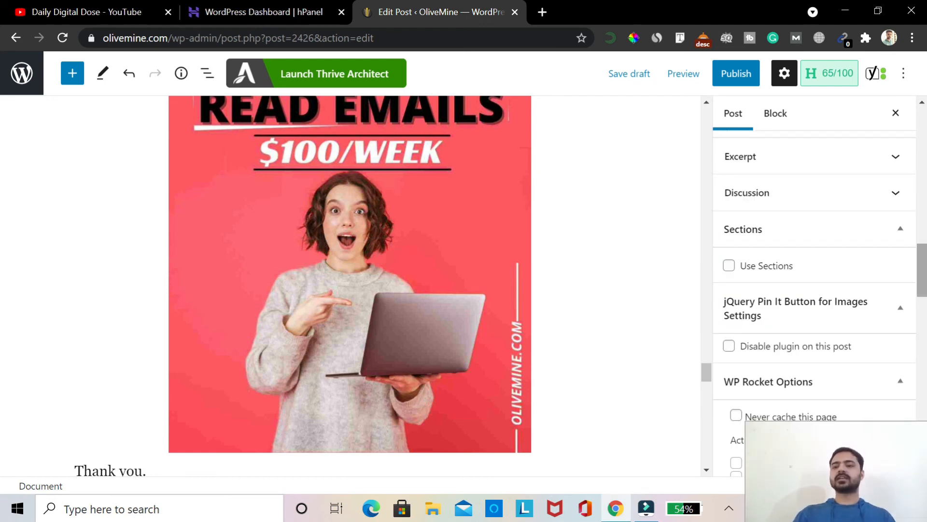
pyautogui.scroll(-8, 814, 290)
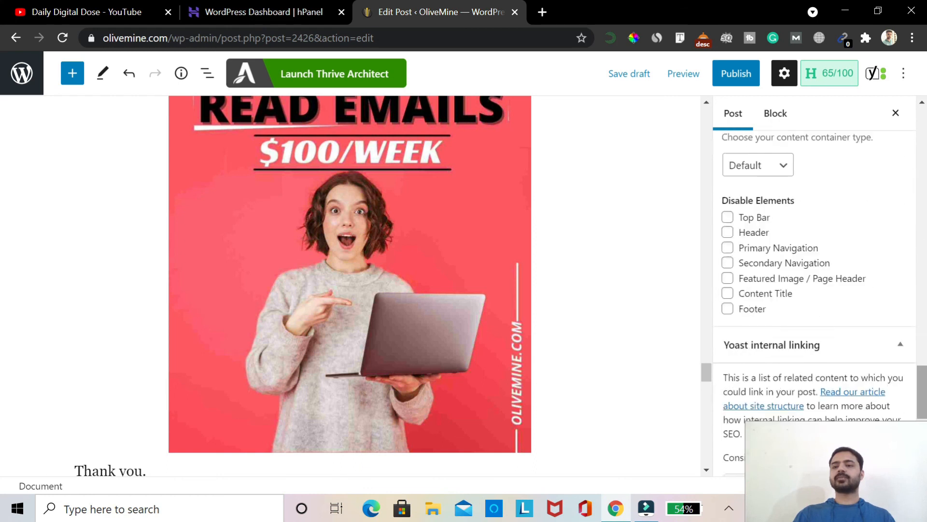
pyautogui.scroll(20, 814, 290)
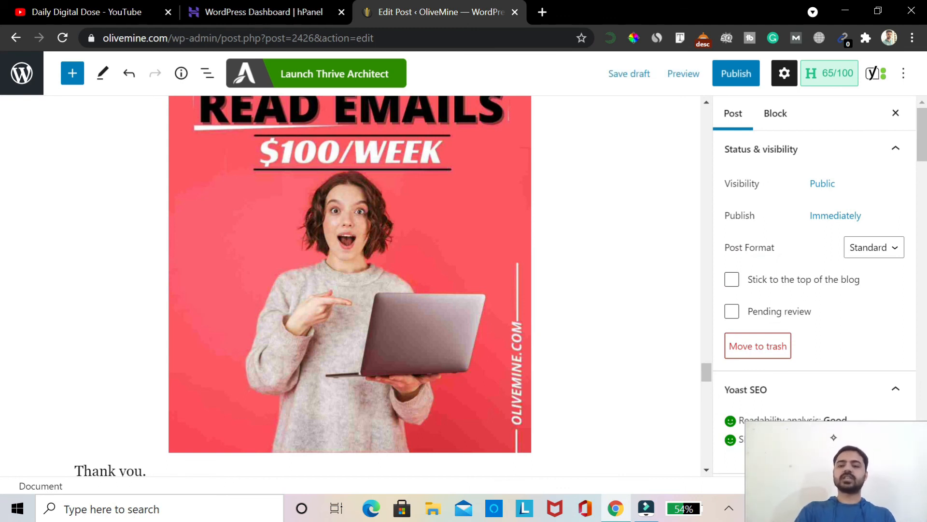
pyautogui.moveTo(707, 372); pyautogui.dragTo(706, 169)
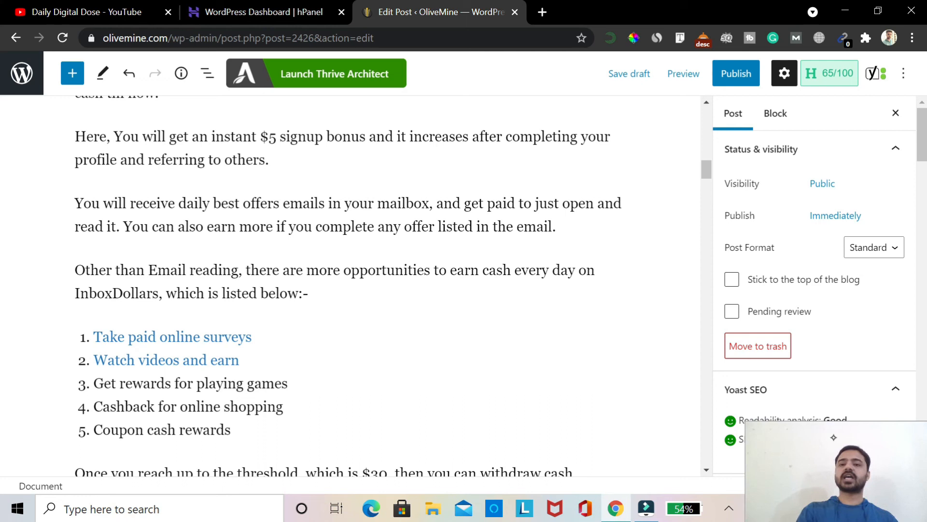
pyautogui.scroll(-7, 386, 285)
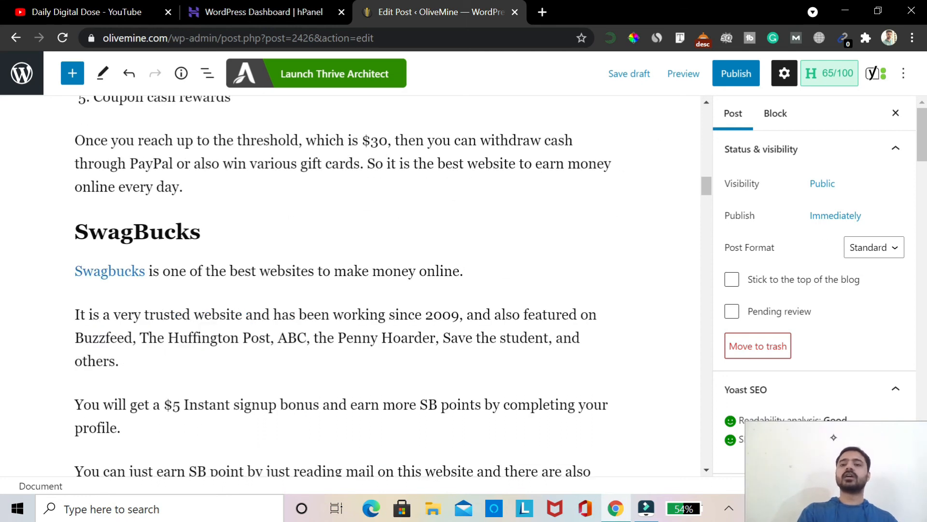
pyautogui.scroll(15, 386, 285)
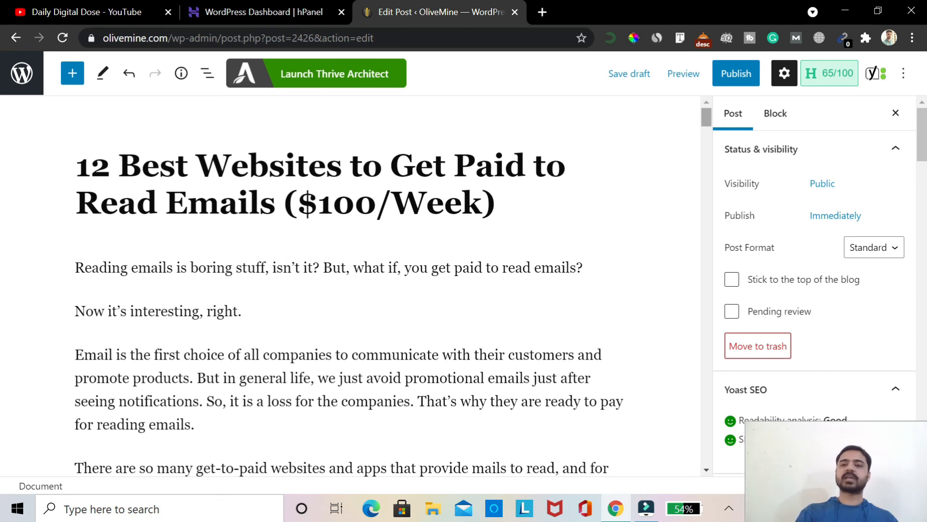
pyautogui.scroll(-6, 387, 285)
pyautogui.scroll(4, 387, 285)
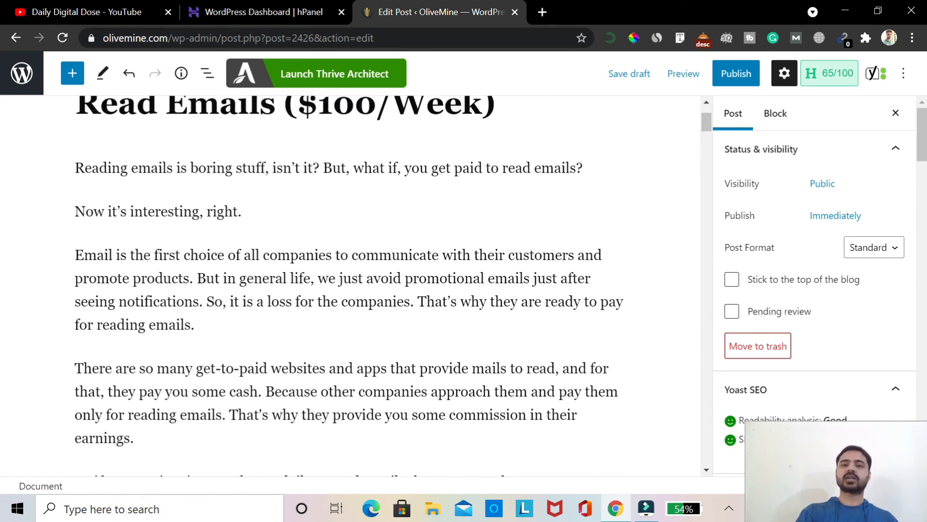
pyautogui.scroll(-15, 387, 285)
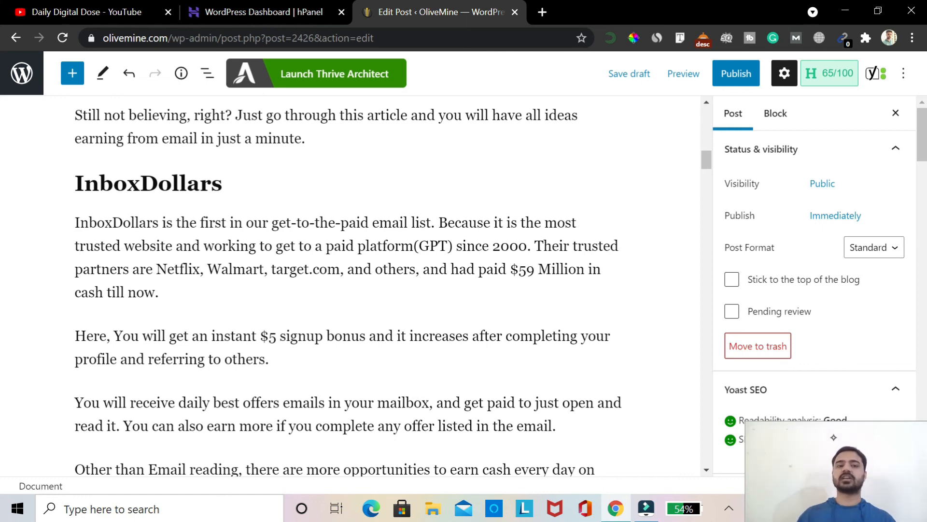
pyautogui.scroll(-6, 348, 285)
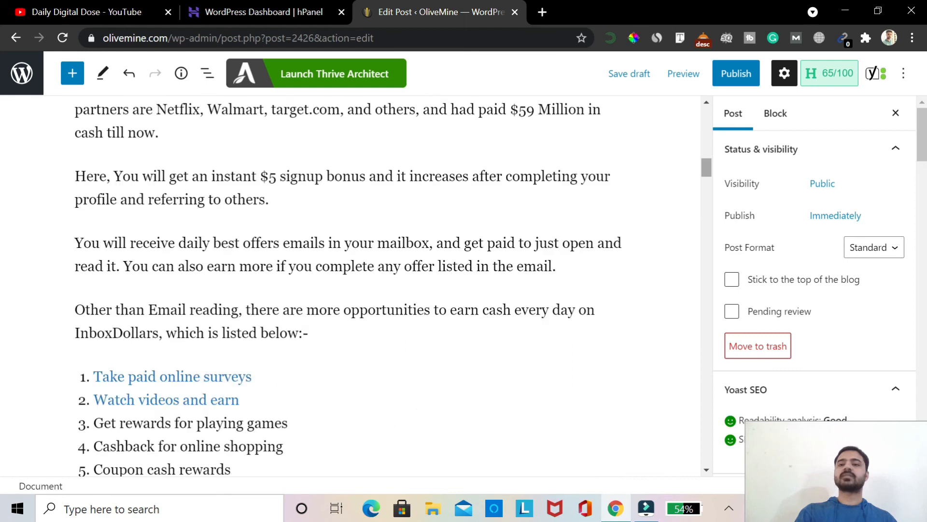
pyautogui.scroll(4, 347, 285)
pyautogui.scroll(2, 348, 285)
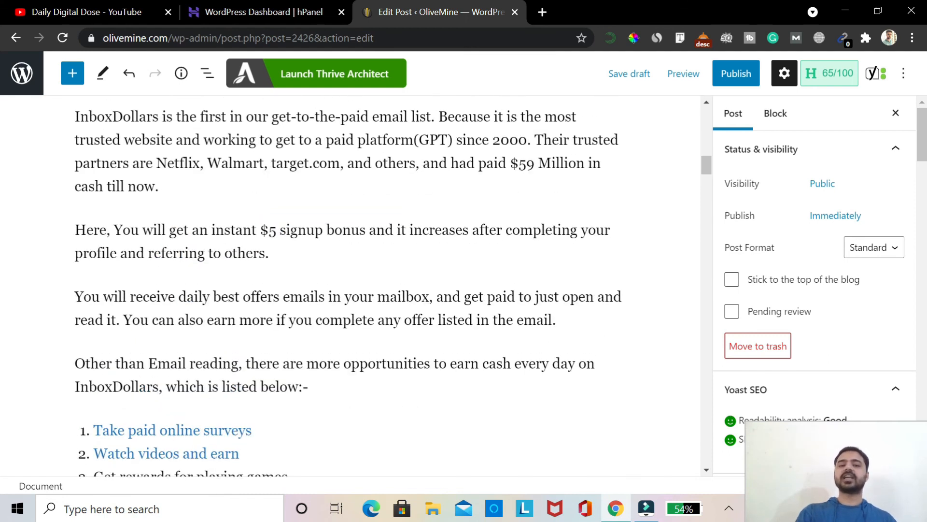
pyautogui.scroll(-8, 348, 285)
pyautogui.scroll(-20, 348, 285)
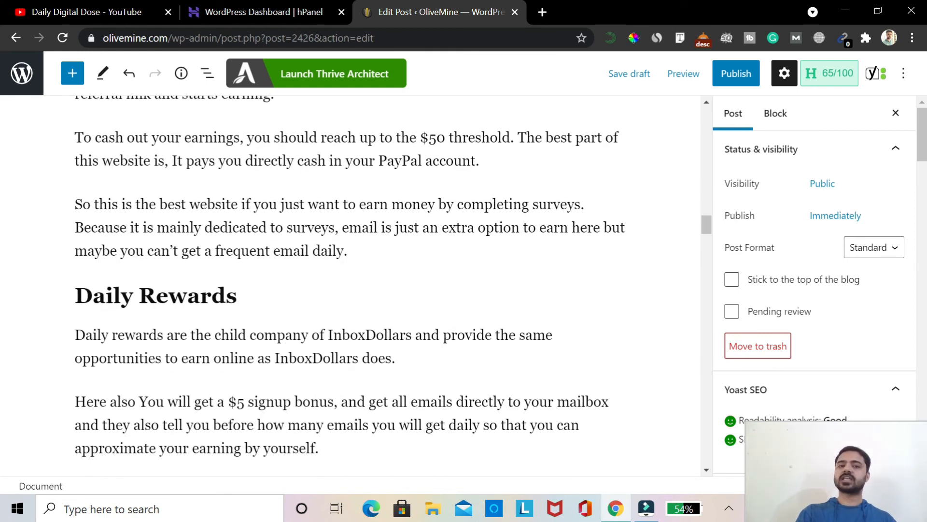
pyautogui.scroll(-4, 347, 285)
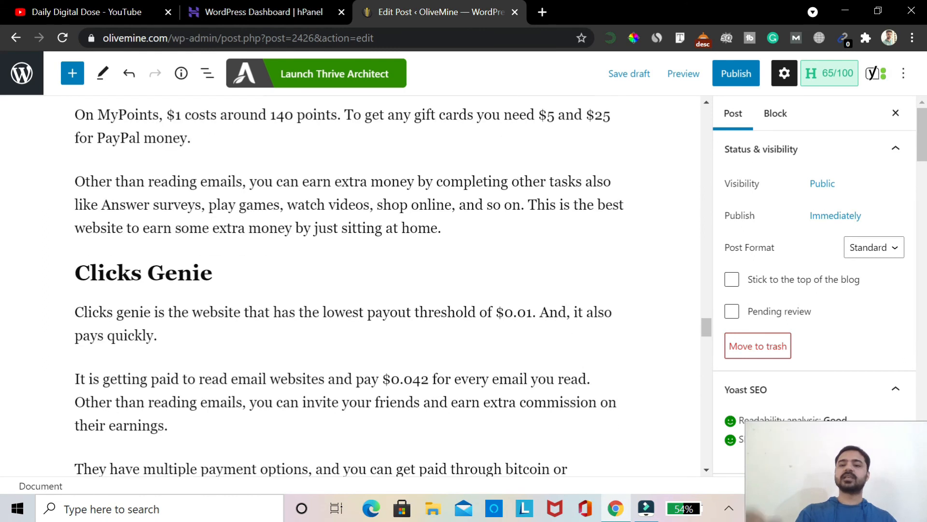